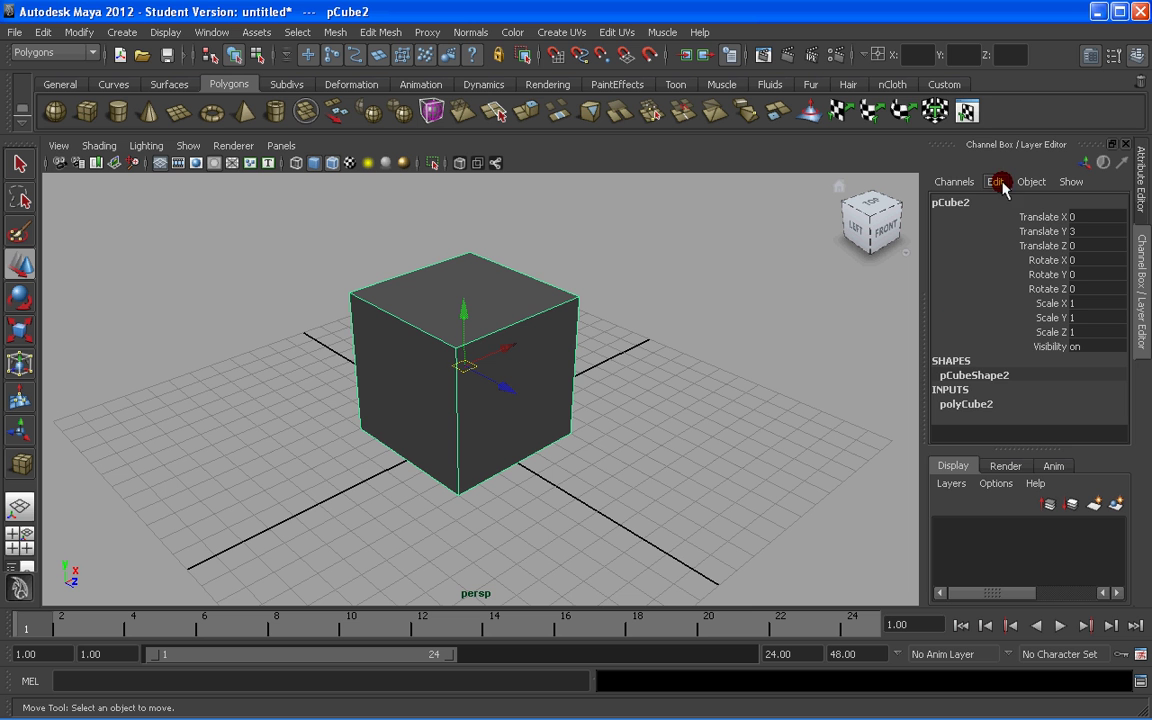
- Set the cube's subdivisions to 4 in width, 3 in height and 3 in depth
key(ctrl+a)
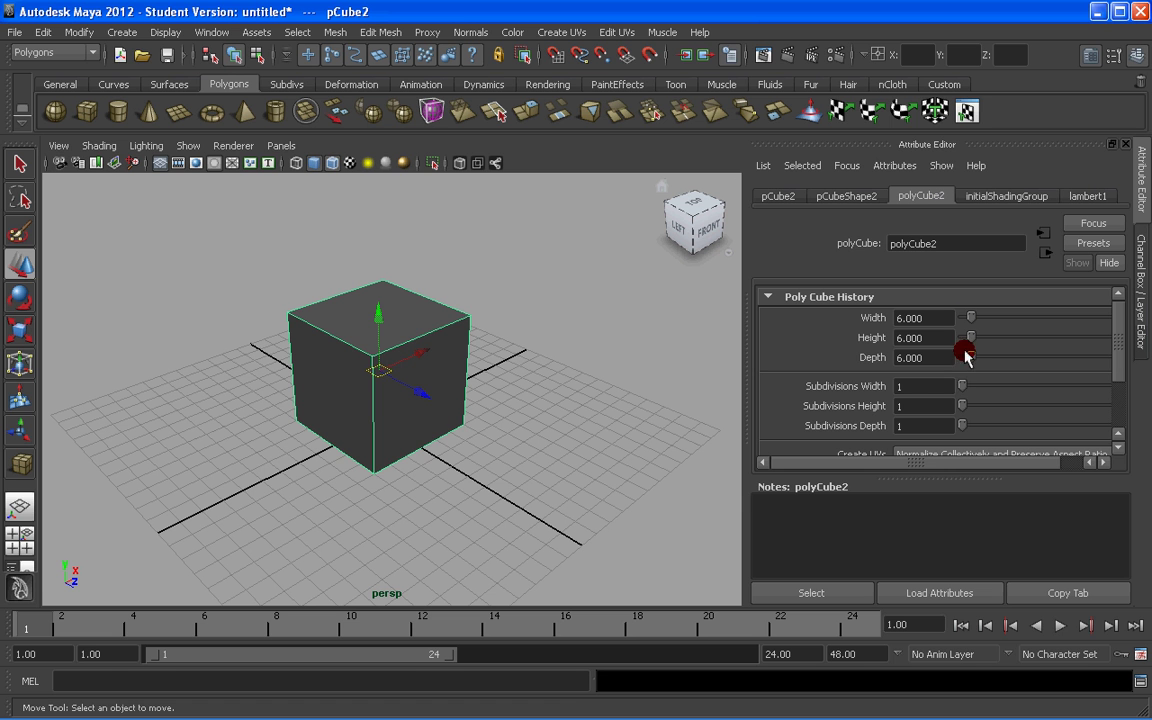
drag(962, 385, 968, 428)
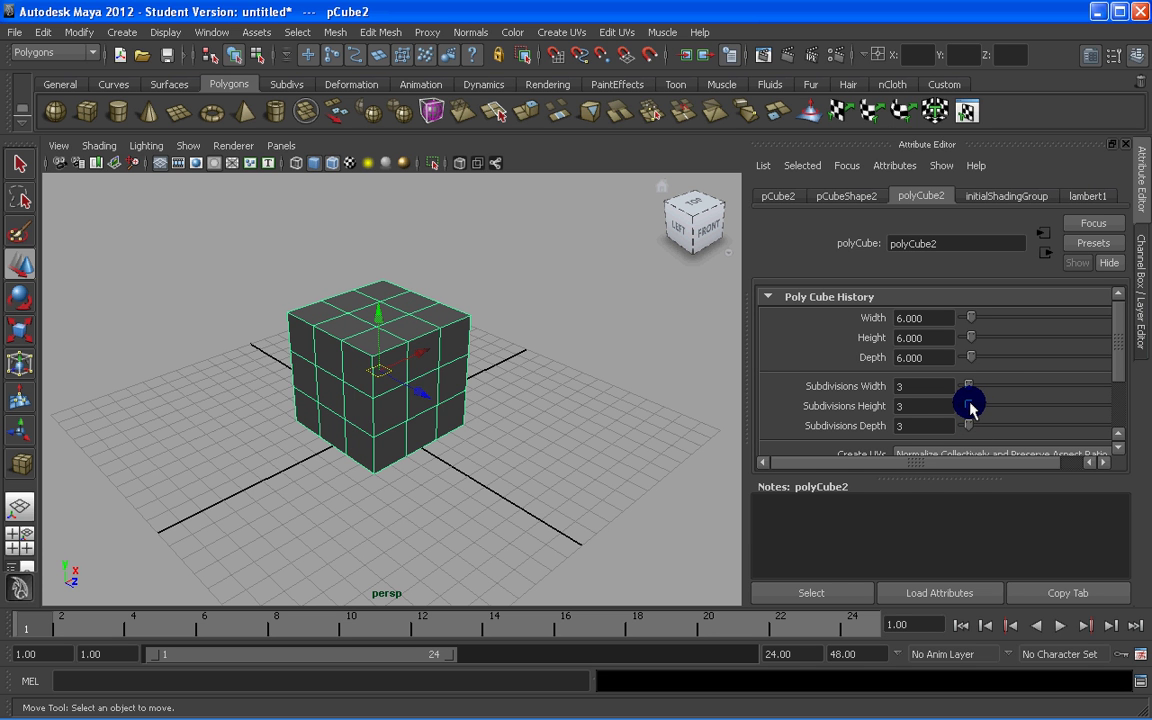
drag(970, 385, 971, 385)
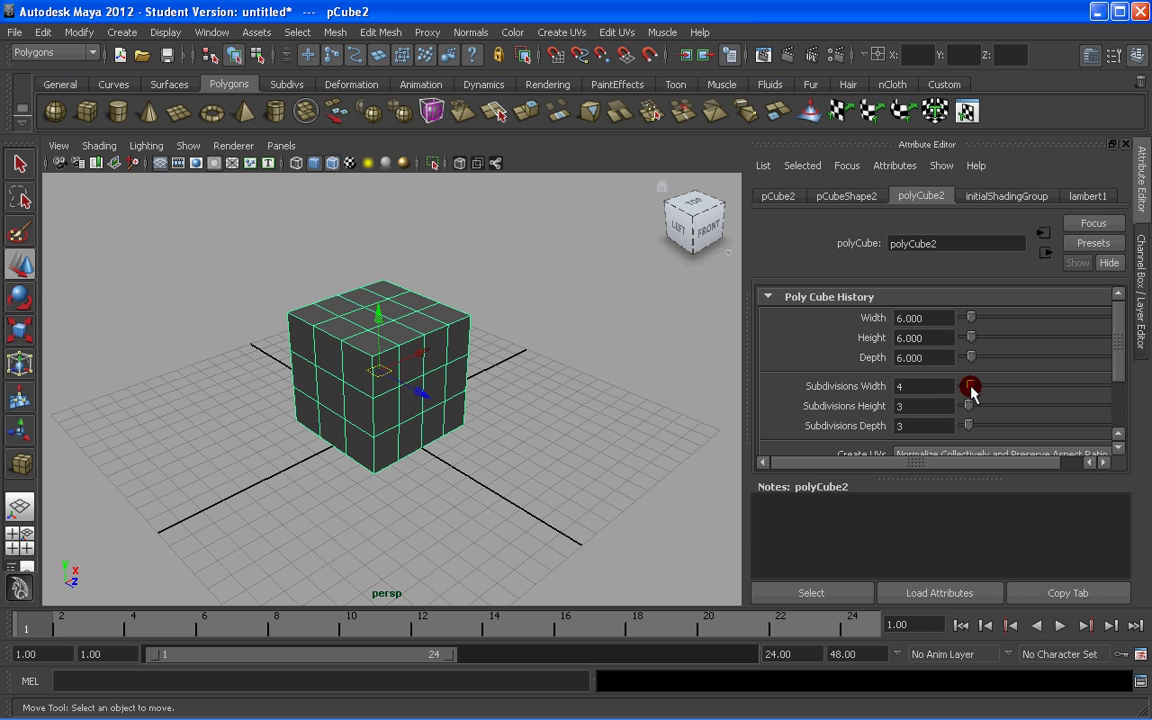
alt+drag(585, 358, 548, 432)
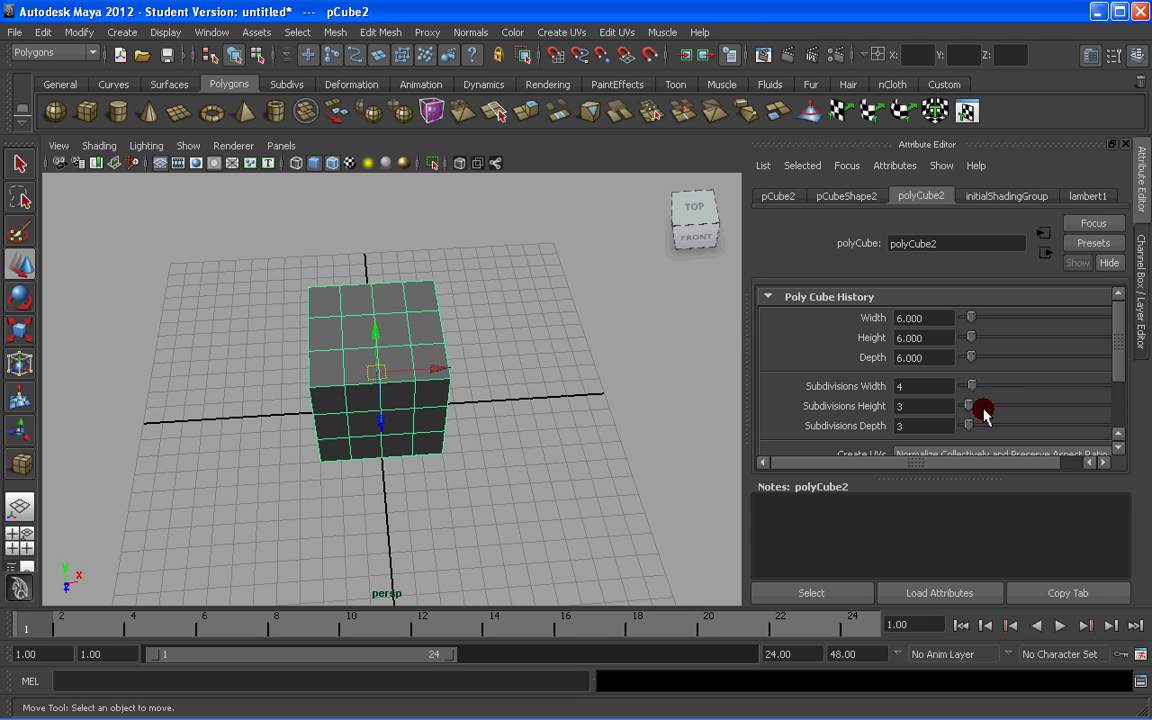
drag(970, 407, 974, 408)
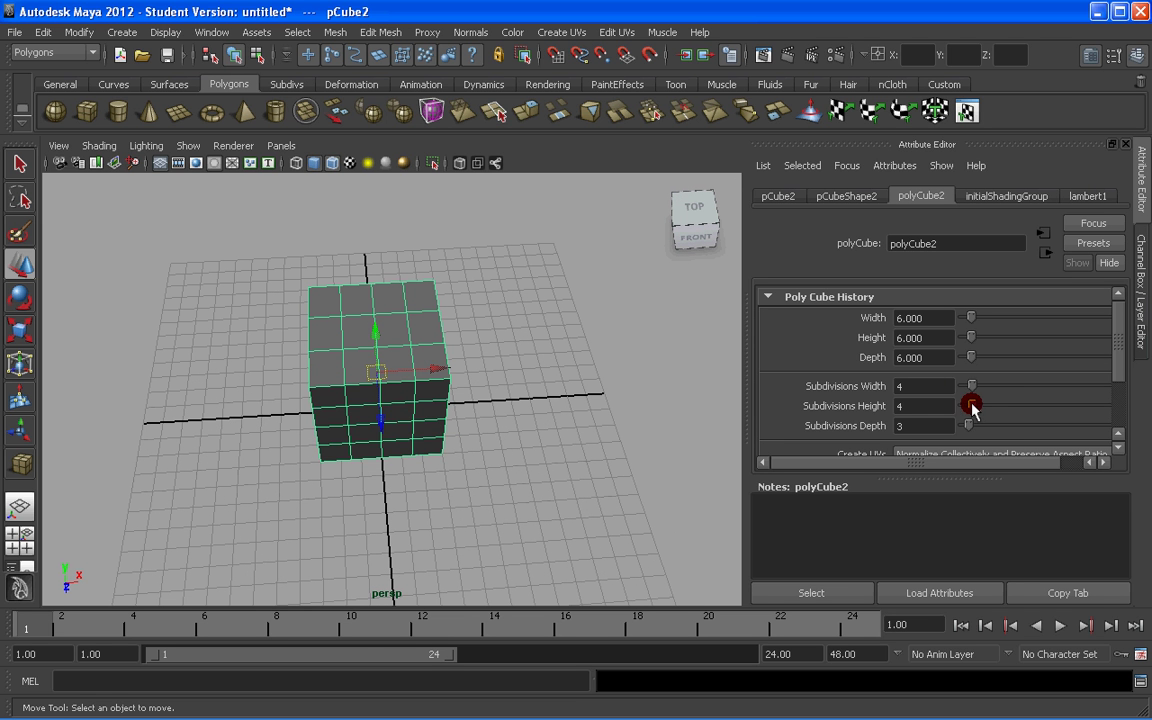
alt+drag(502, 417, 610, 380)
drag(971, 413, 968, 407)
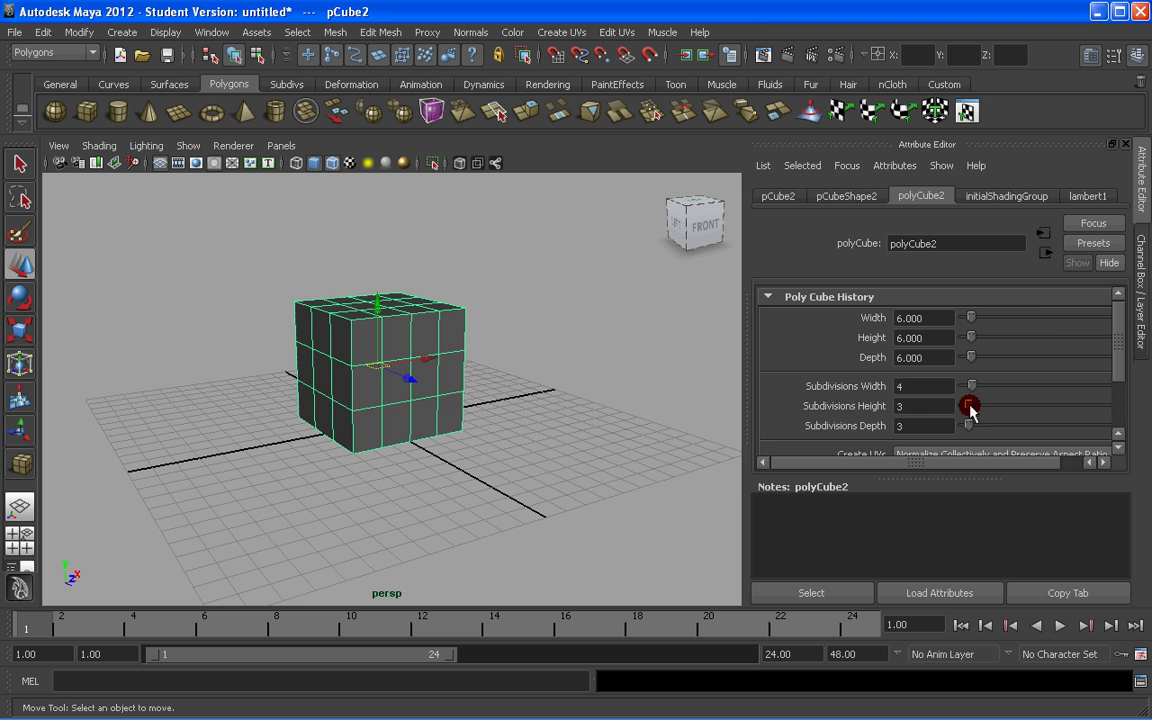
alt+drag(547, 370, 559, 411)
key(ctrl+a)
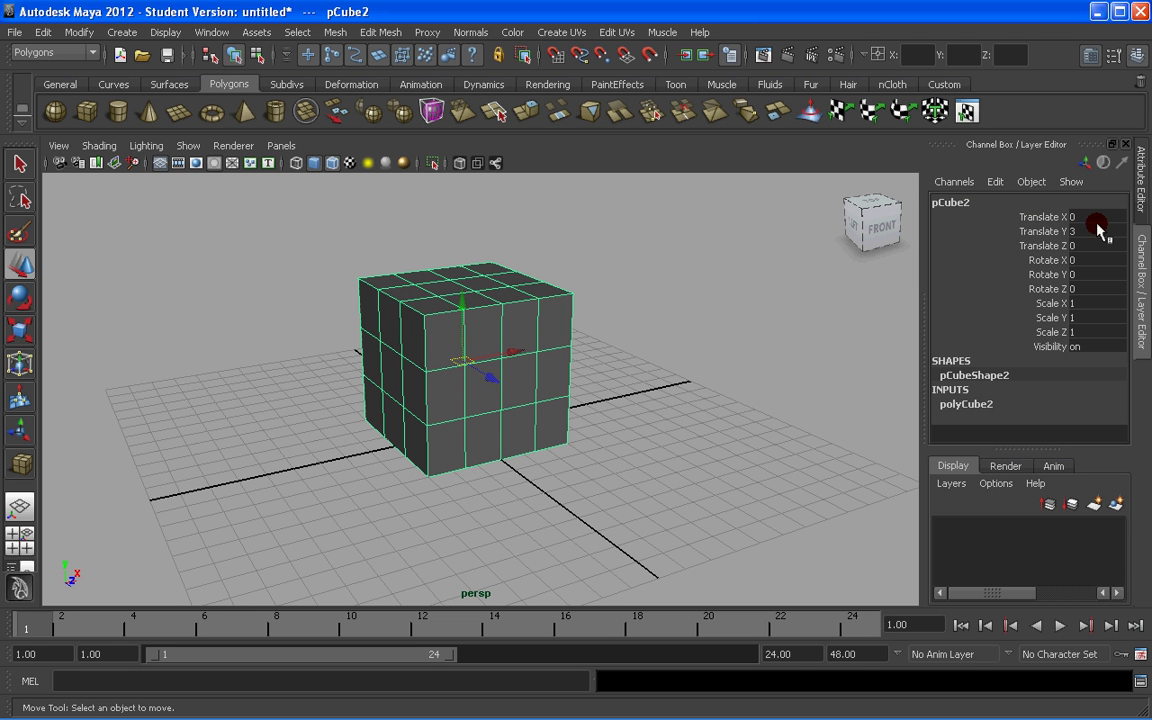
- Examine the cube's subdivision width and height settings in its construction history
click(970, 412)
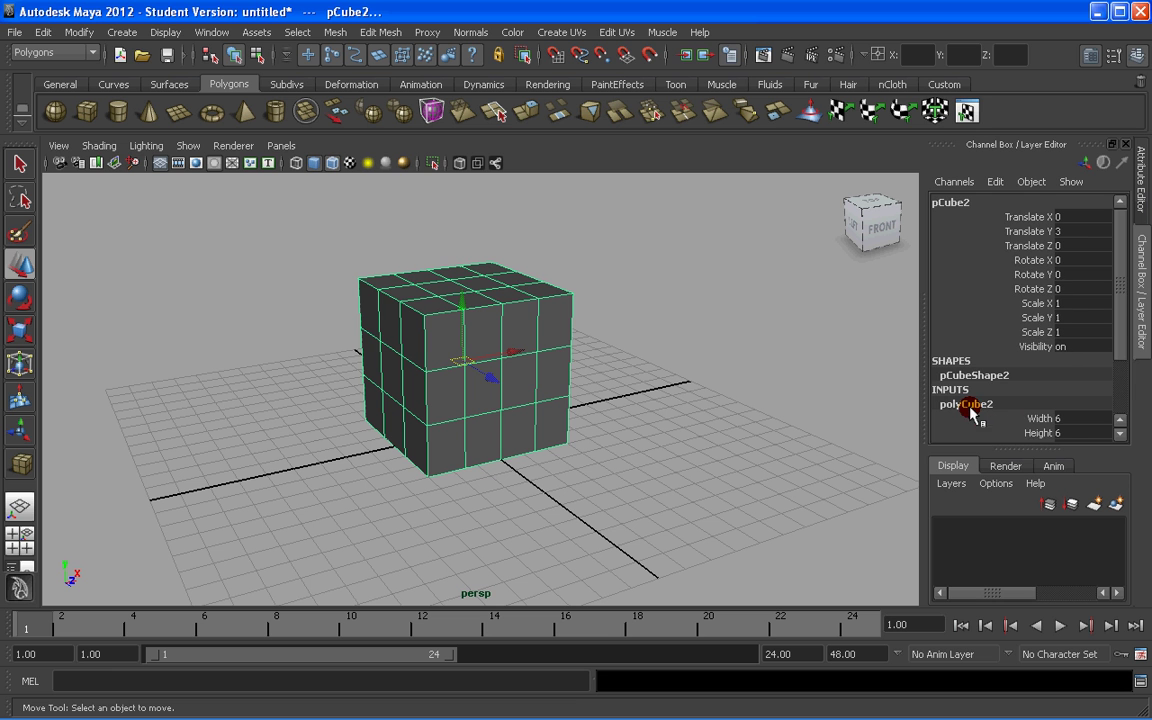
scroll(1111, 373, down, 3)
click(995, 378)
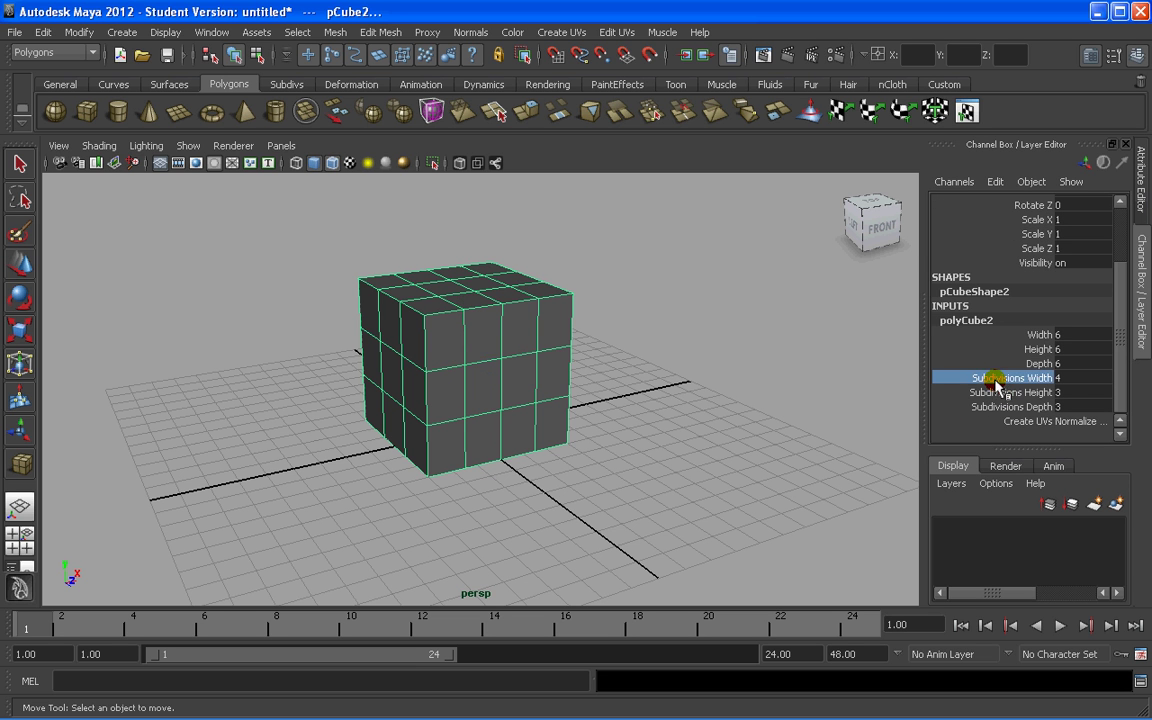
click(1008, 392)
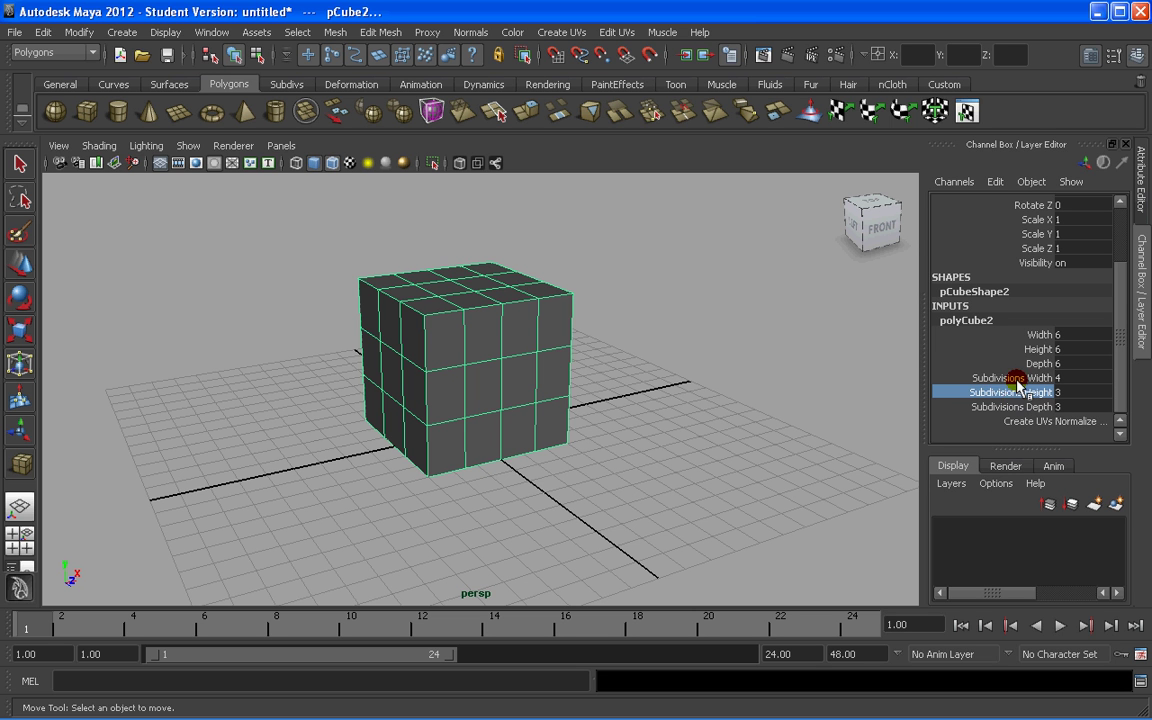
click(1005, 378)
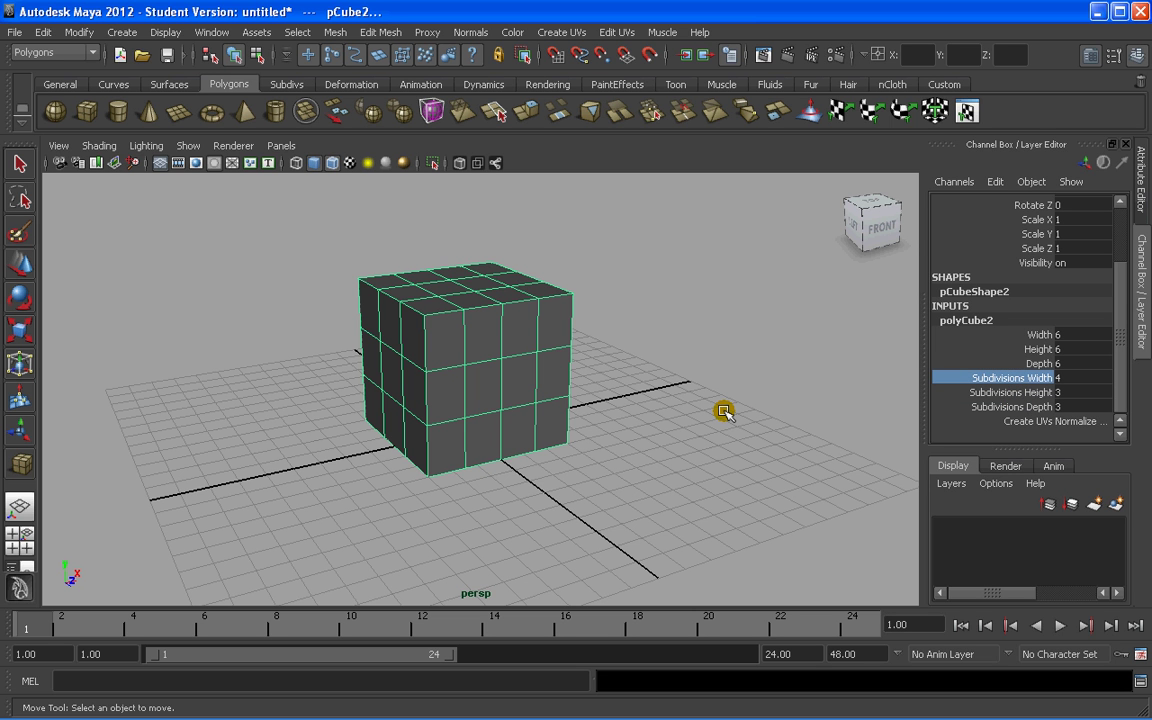
mouse_move(723, 410)
middle_down()
mouse_move(740, 411)
mouse_move(727, 410)
middle_up()
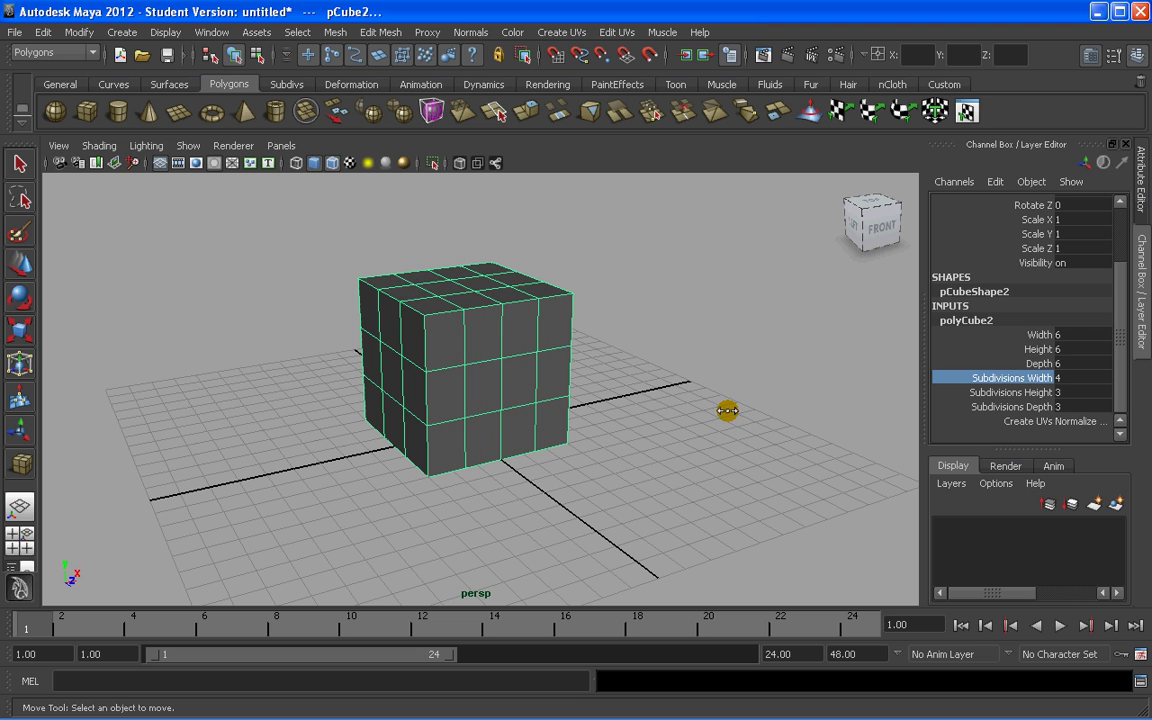
click(521, 362)
scroll(503, 358, up, 3)
click(502, 357)
scroll(573, 373, down, 3)
alt+drag(573, 373, 555, 386)
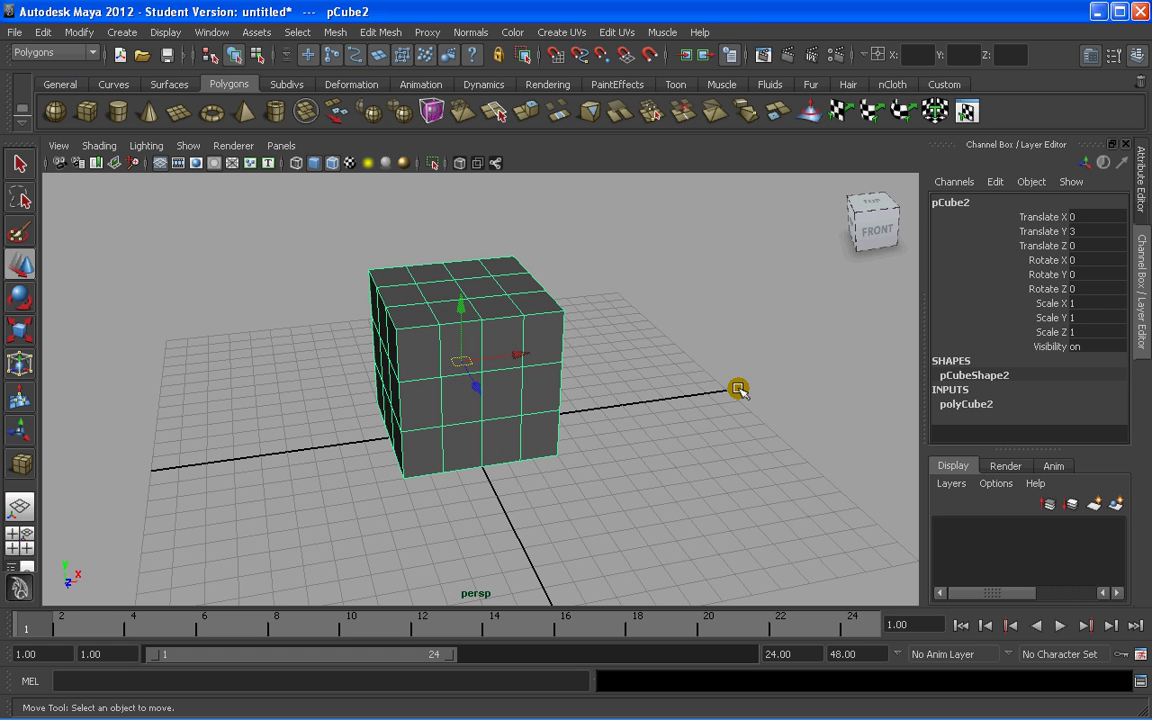
- In vertex mode with wireframe display, scale the cube's two lower vertex rows inward to form a narrow stem
alt+drag(504, 355, 495, 377)
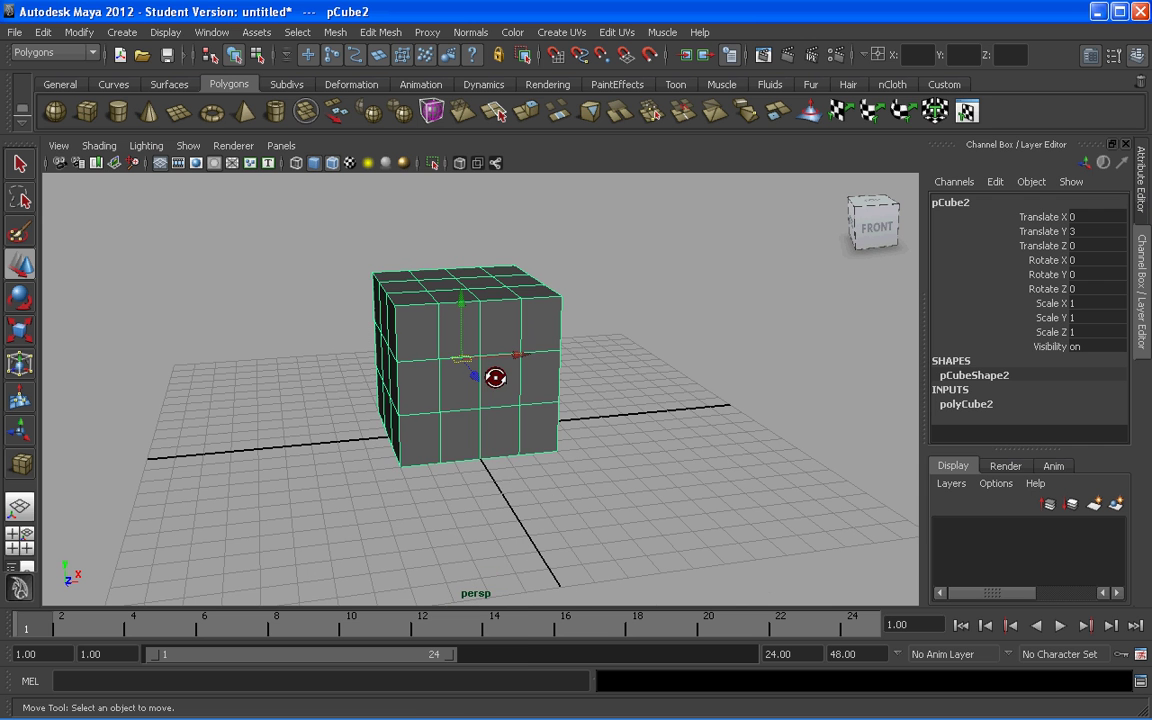
right_click(450, 362)
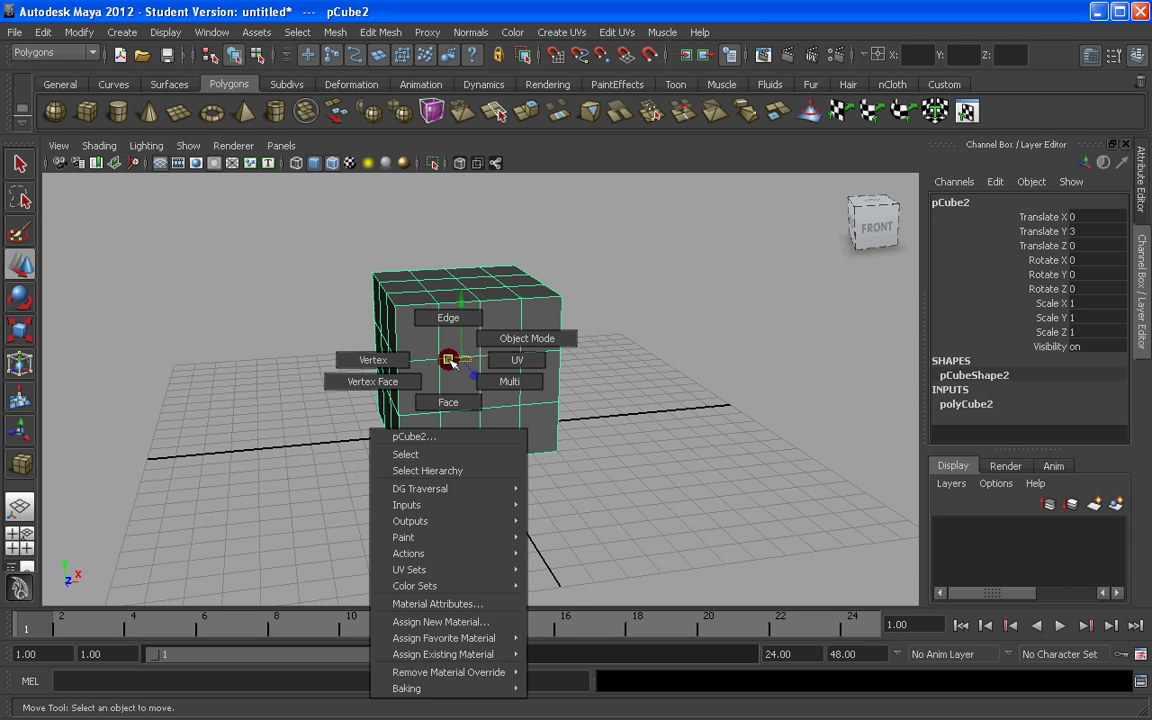
click(392, 360)
key(4)
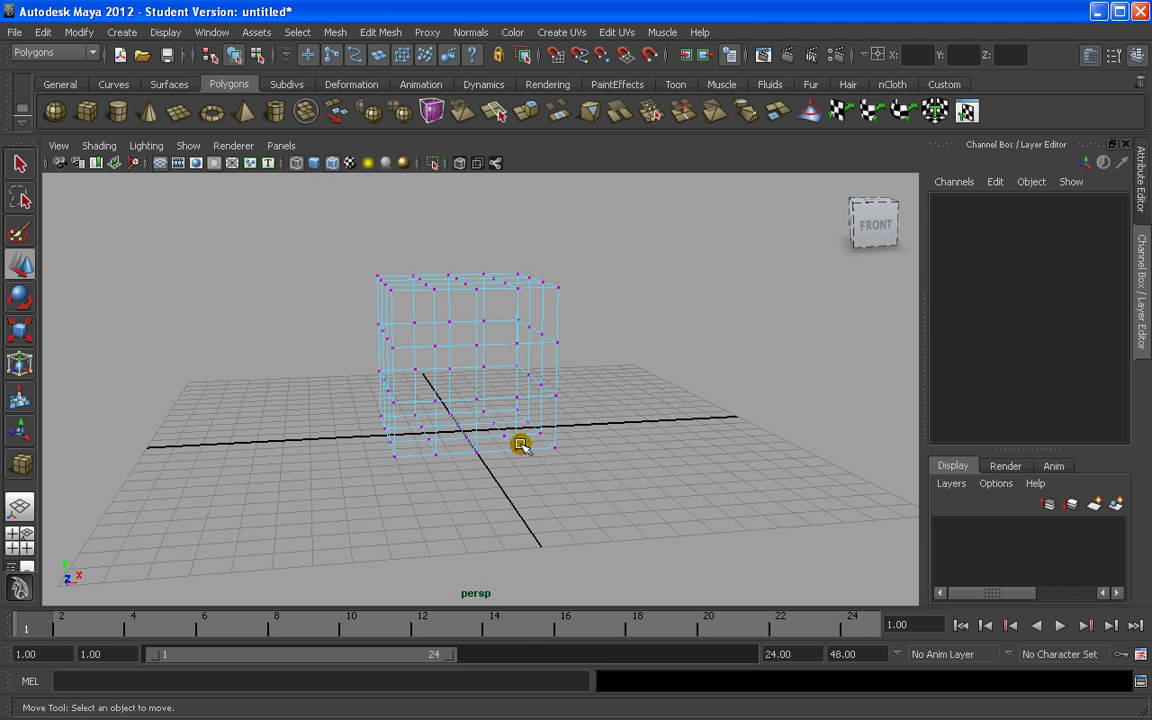
drag(301, 360, 688, 475)
alt+drag(688, 475, 506, 430)
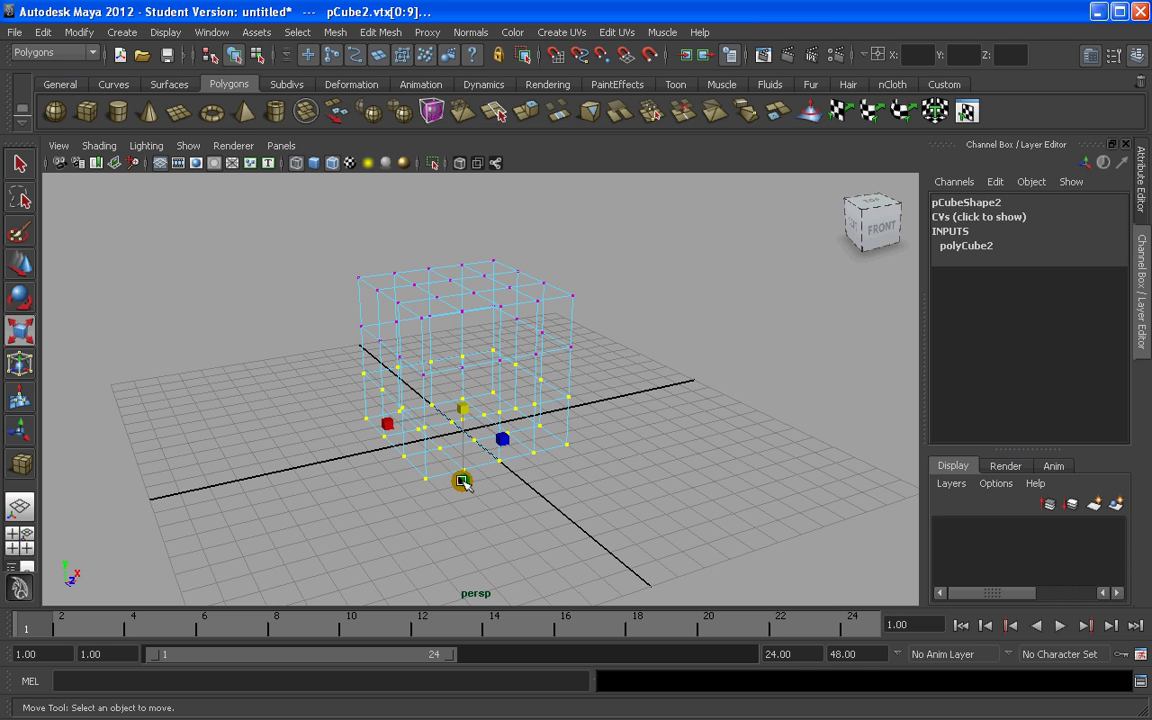
drag(461, 481, 536, 400)
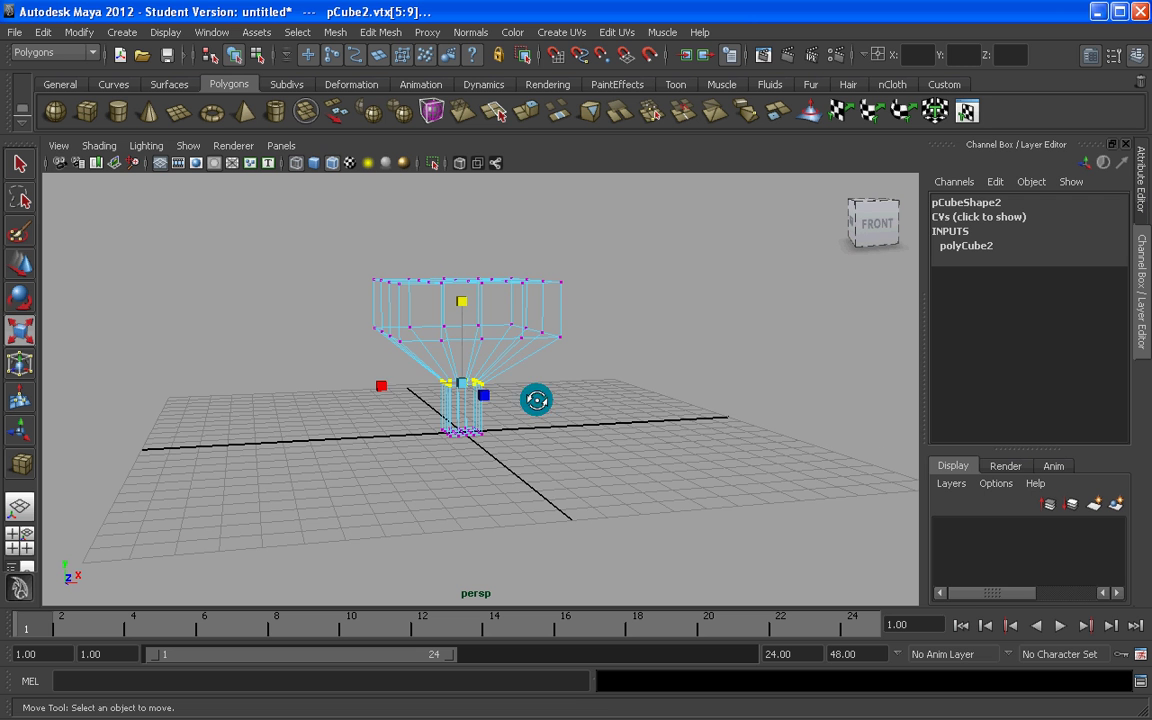
- Raise the ring of vertices at the top of the stem toward the underside of the cap
key(w)
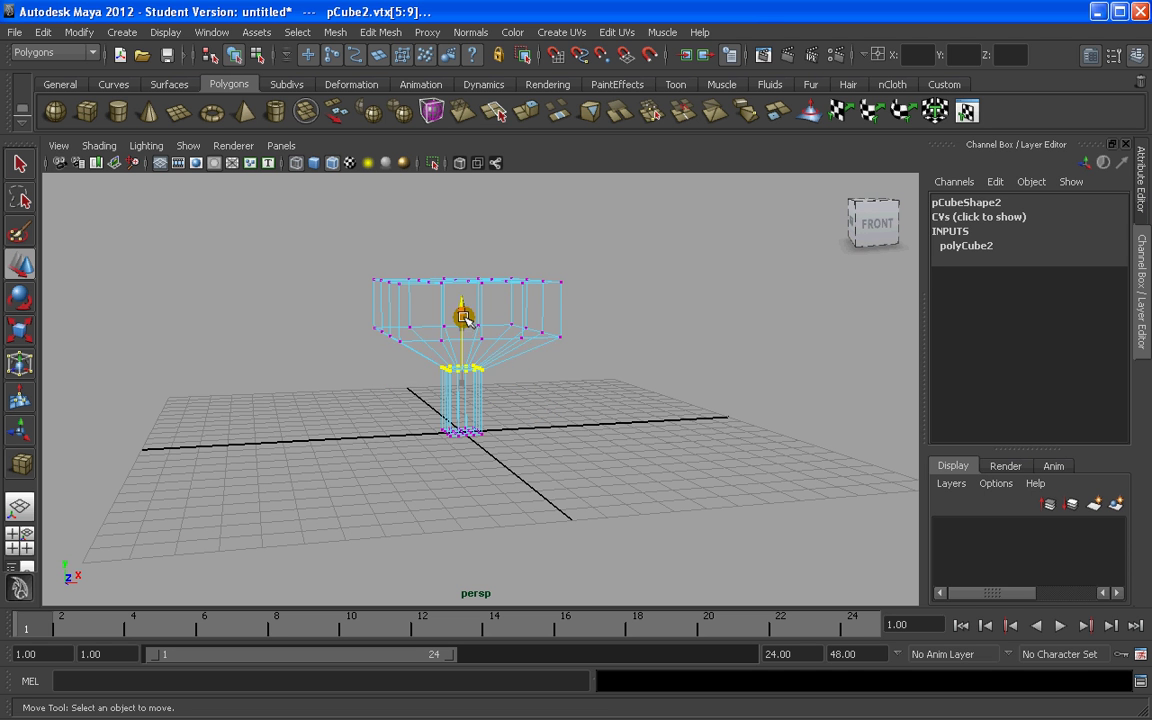
drag(463, 279, 463, 260)
scroll(476, 373, up, 4)
click(476, 373)
mouse_move(476, 373)
alt+mouse_down()
mouse_move(524, 368)
mouse_move(504, 378)
mouse_move(473, 363)
mouse_move(424, 393)
mouse_move(336, 385)
mouse_move(360, 411)
mouse_move(545, 409)
mouse_move(496, 358)
alt+mouse_up()
- Display the mesh as a smooth, shaded preview and inspect the mushroom shape
key(3)
key(5)
alt+drag(537, 401, 510, 378)
alt+drag(473, 458, 522, 442)
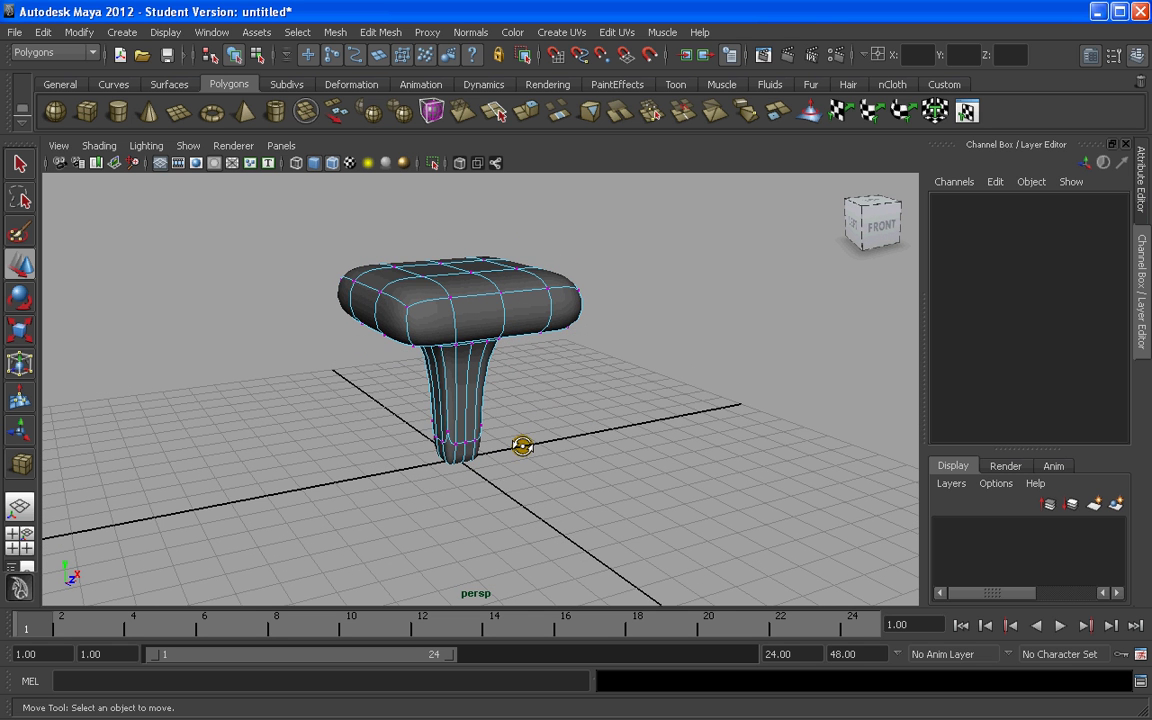
- In the top view, scale the middle vertex column outward along Z and the middle rows outward along X to round the mesh
drag(386, 400, 458, 450)
alt+right_drag(458, 450, 473, 461)
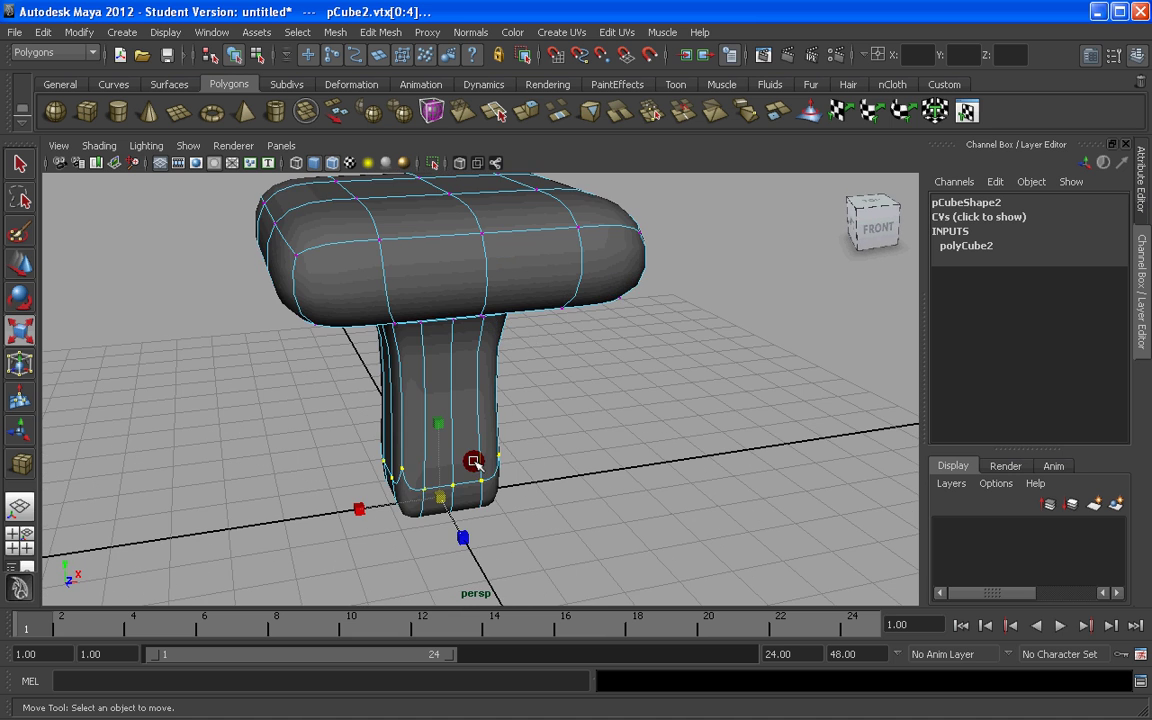
alt+drag(454, 484, 517, 381)
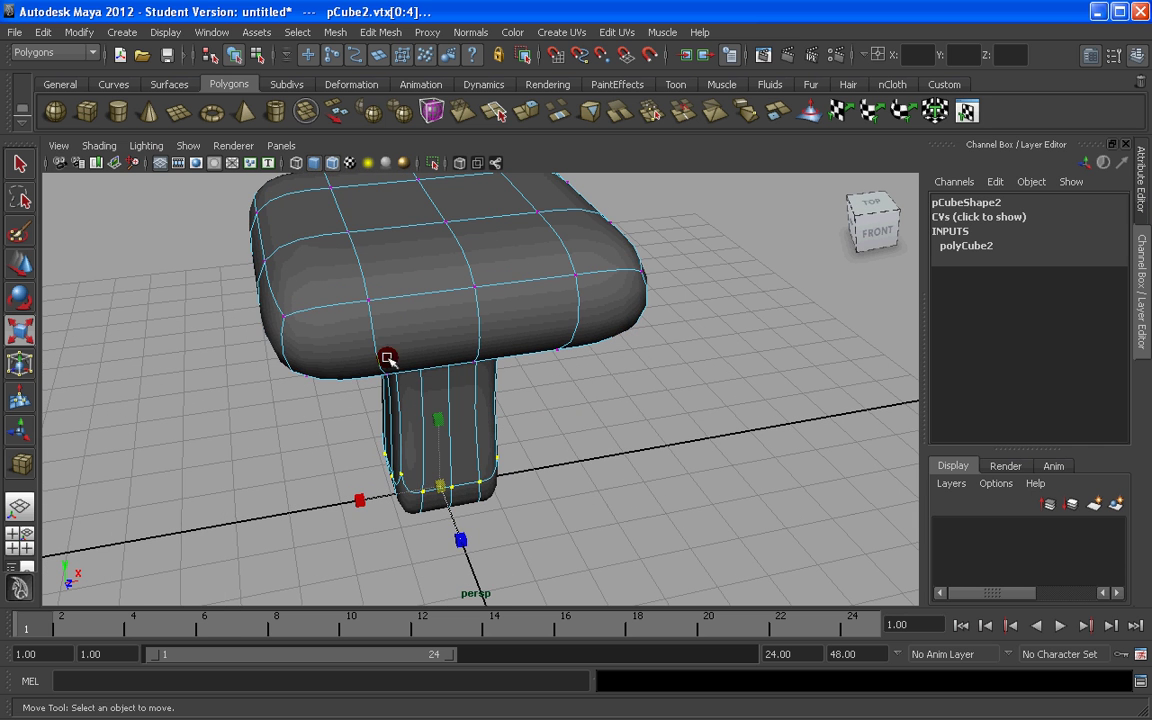
key(space)
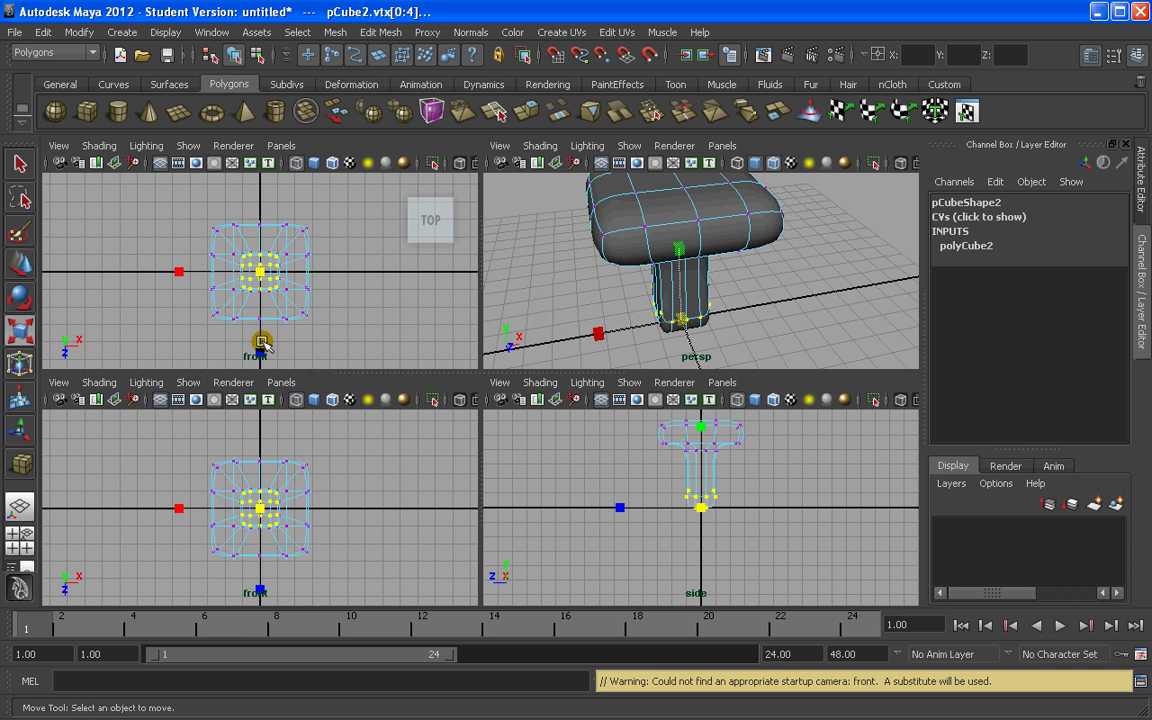
click(259, 203)
drag(260, 206, 258, 372)
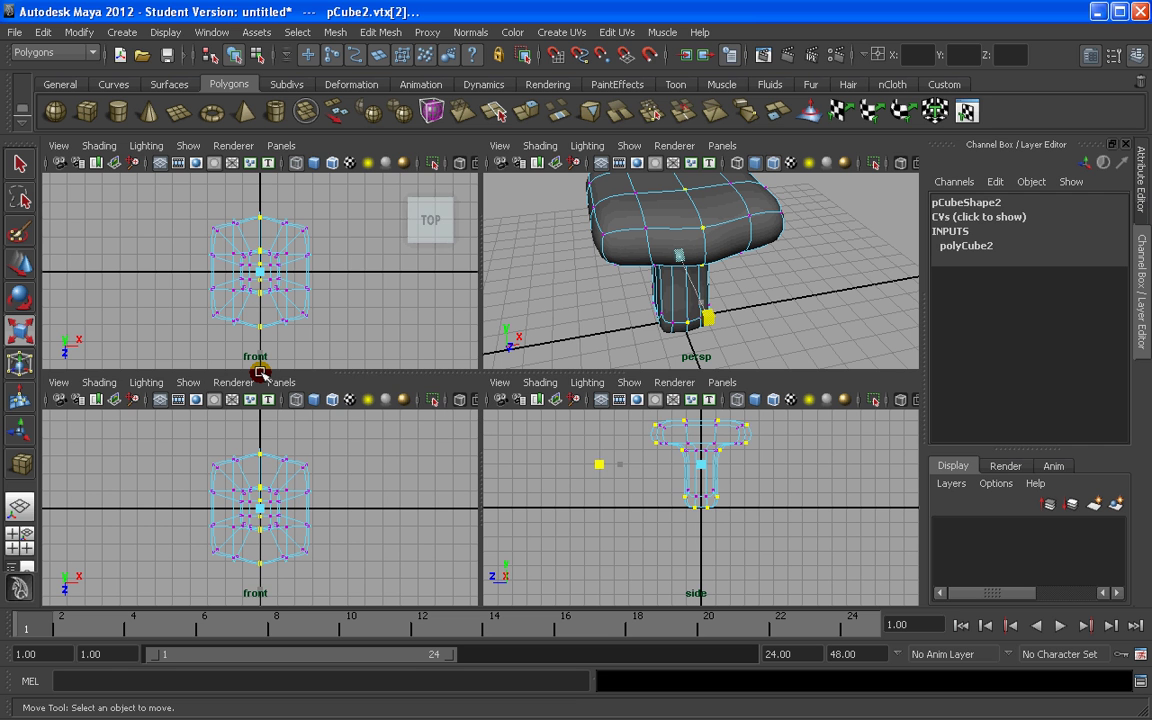
drag(341, 277, 210, 269)
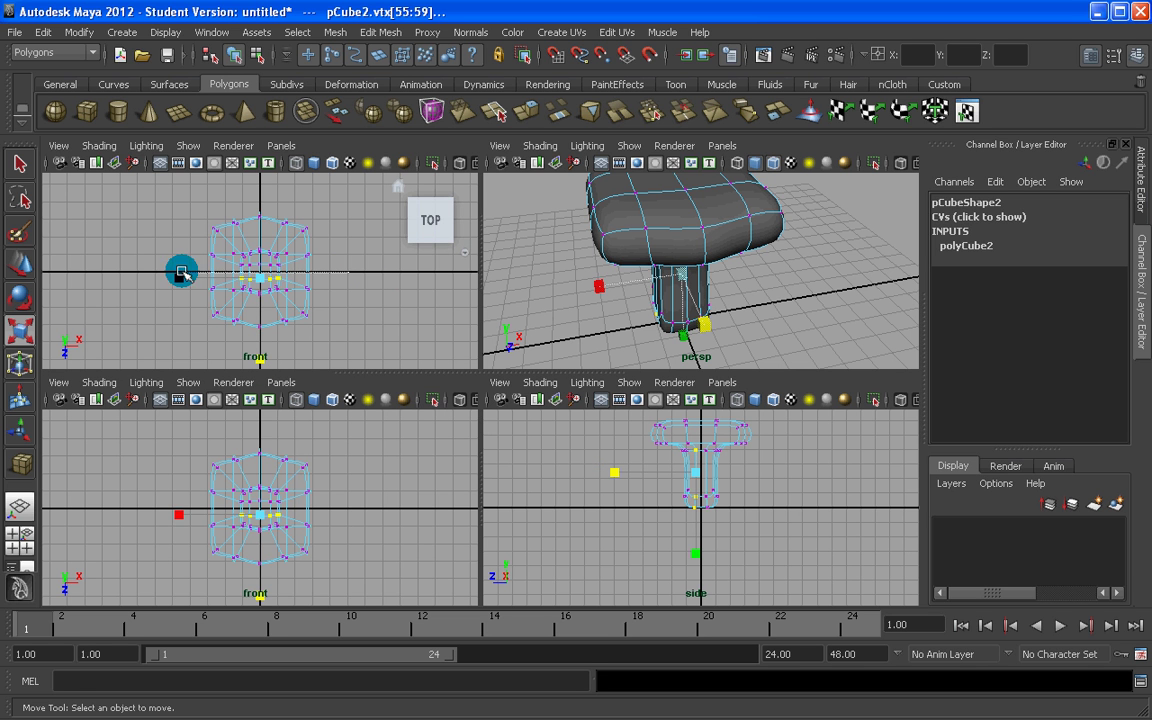
drag(357, 247, 153, 271)
- Move the cap's vertices on both sides of the back centre outward in the top view to round its back edge
drag(213, 205, 246, 233)
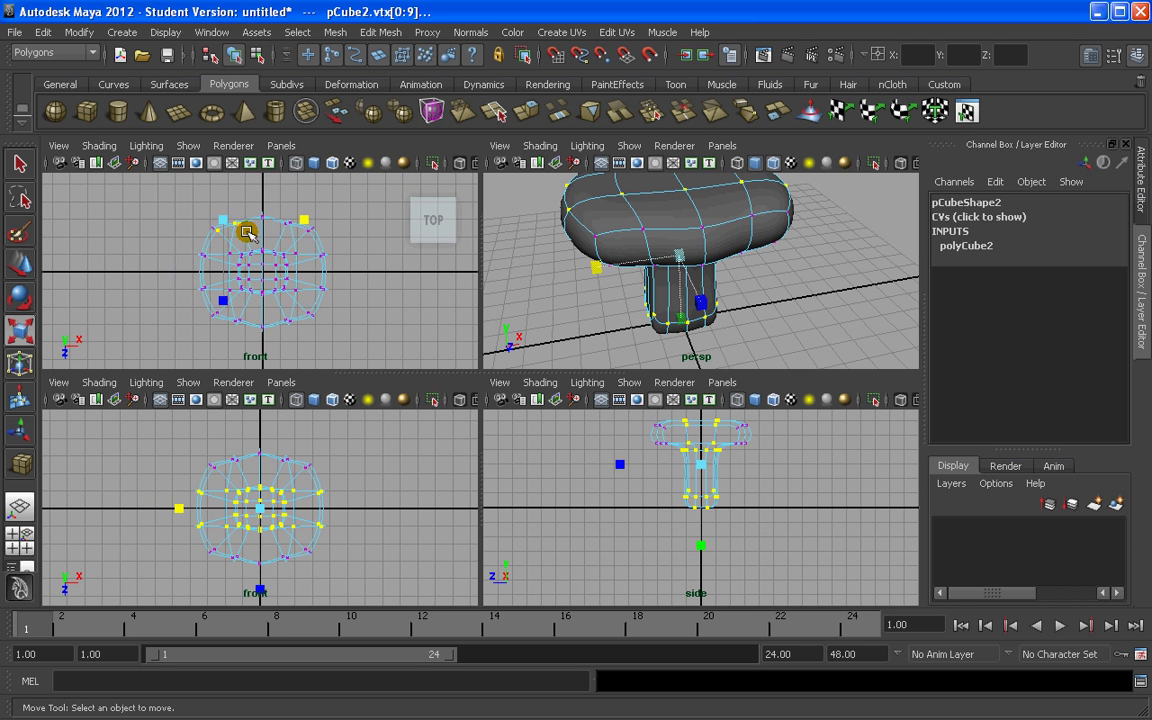
scroll(236, 212, up, 4)
key(f)
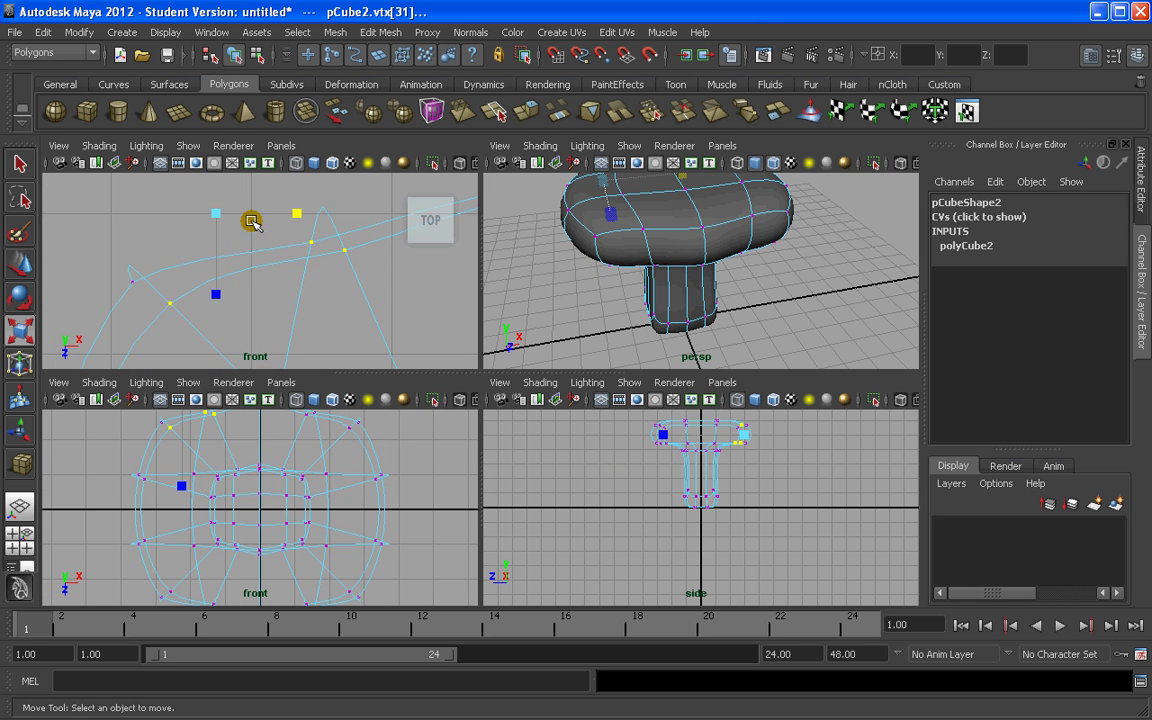
scroll(252, 221, down, 8)
scroll(260, 280, up, 3)
key(w)
drag(260, 290, 280, 255)
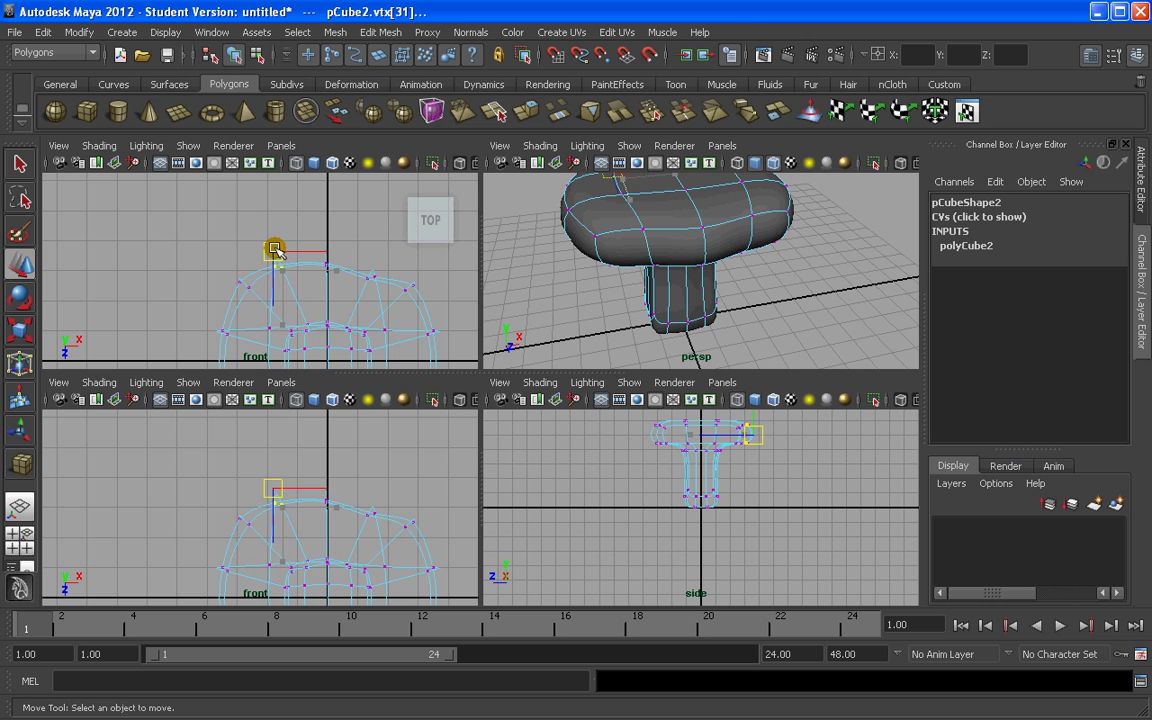
drag(352, 285, 380, 265)
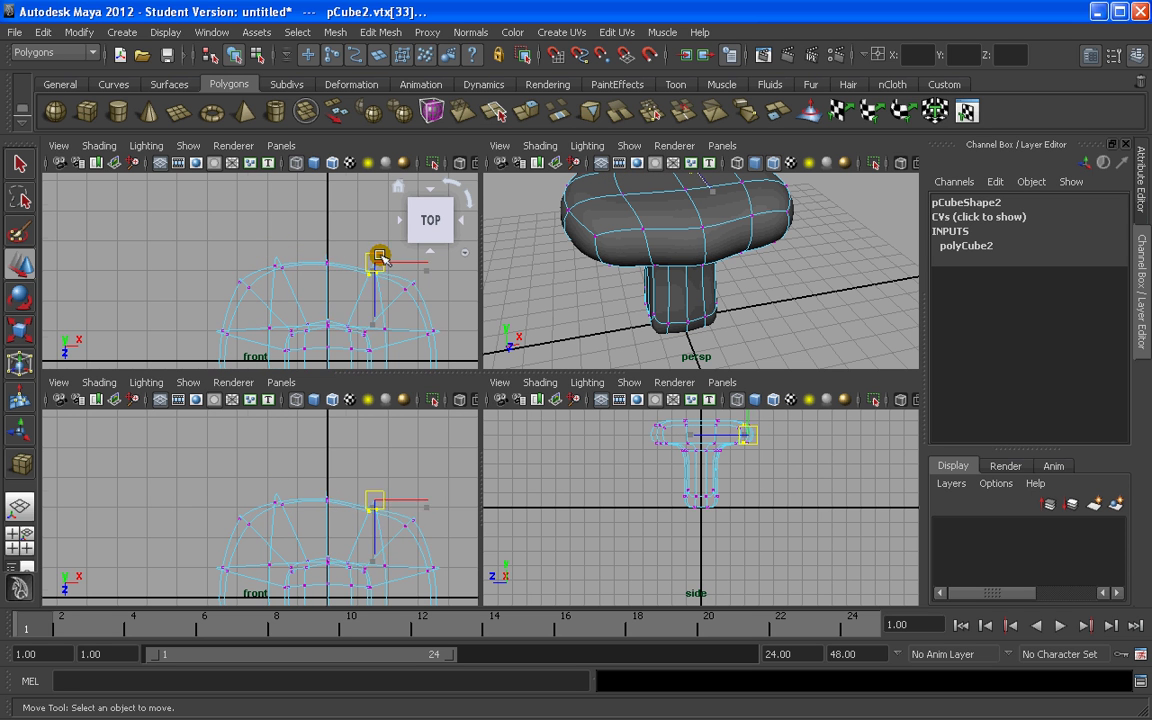
- Move the cap's vertices on both sides of the front centre outward in the top view to round its front edge
scroll(370, 285, down, 5)
alt+middle_drag(368, 301, 337, 231)
scroll(262, 308, up, 6)
mouse_move(262, 308)
mouse_down()
mouse_move(288, 282)
mouse_move(274, 322)
mouse_up()
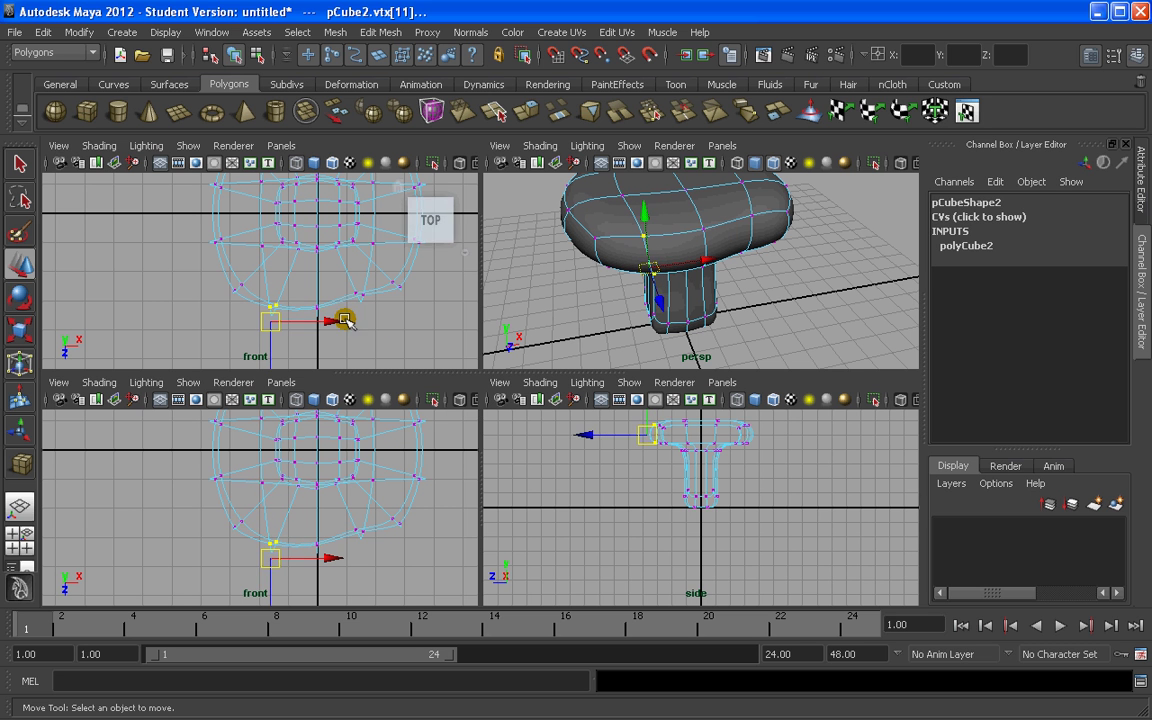
drag(345, 283, 364, 305)
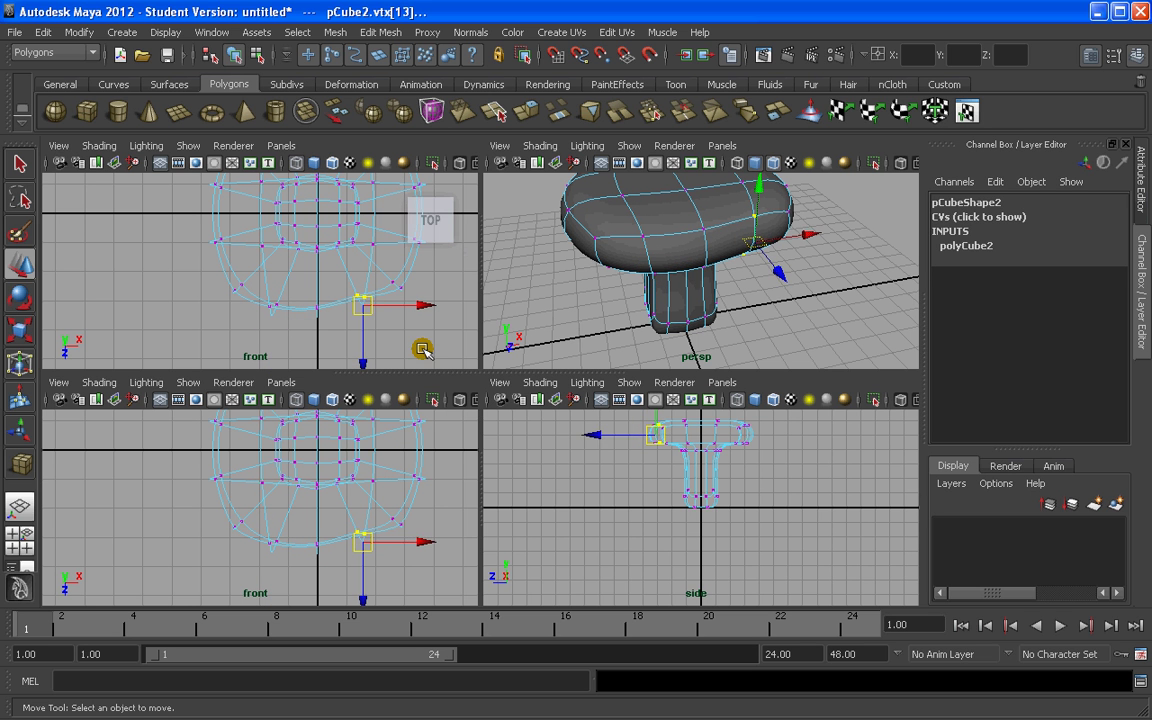
- Clear the vertex selection, show the perspective view alone and switch the mushroom to edge selection
click(527, 301)
click(20, 508)
alt+drag(620, 440, 465, 378)
right_click(465, 378)
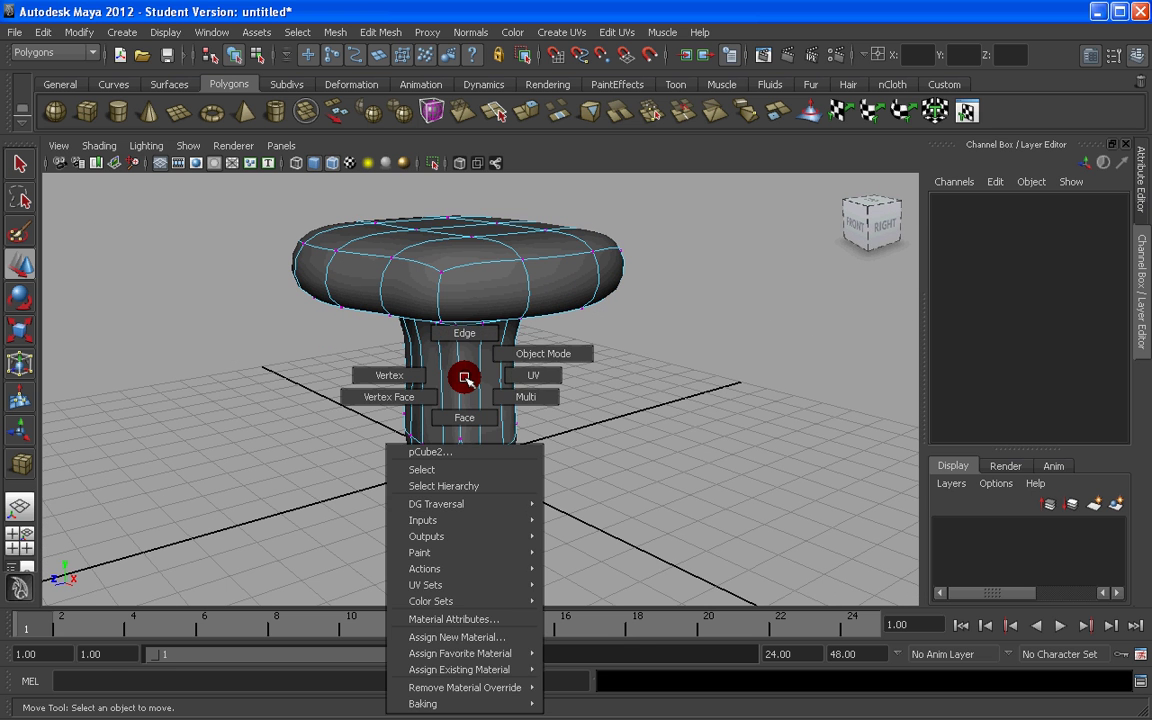
right_drag(465, 378, 464, 334)
alt+right_drag(395, 395, 471, 391)
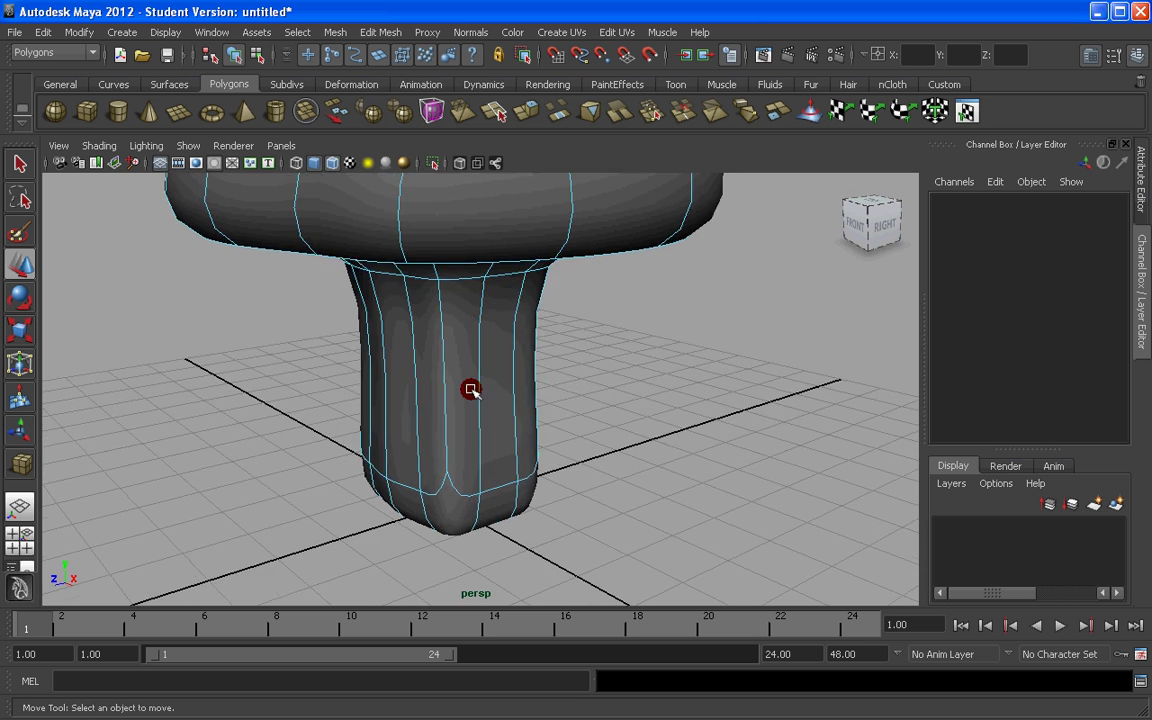
alt+drag(471, 391, 483, 314)
alt+right_drag(483, 314, 484, 382)
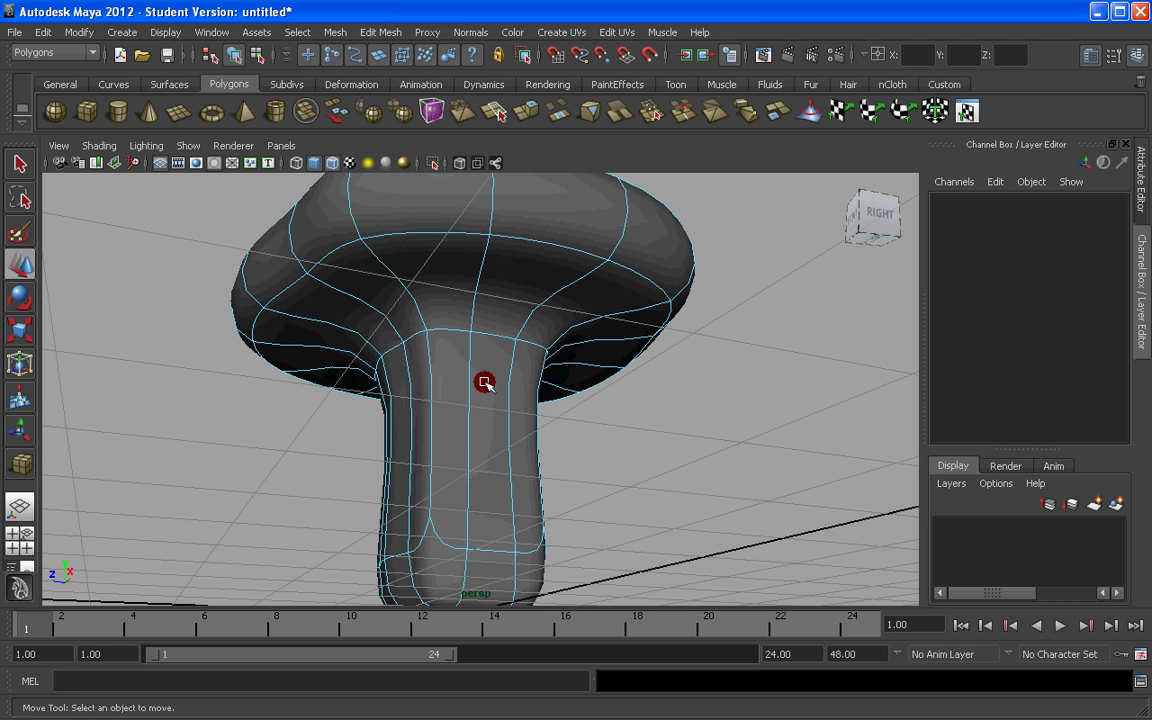
- Select the complete edge loop running around the lower rim of the mushroom cap
click(416, 237)
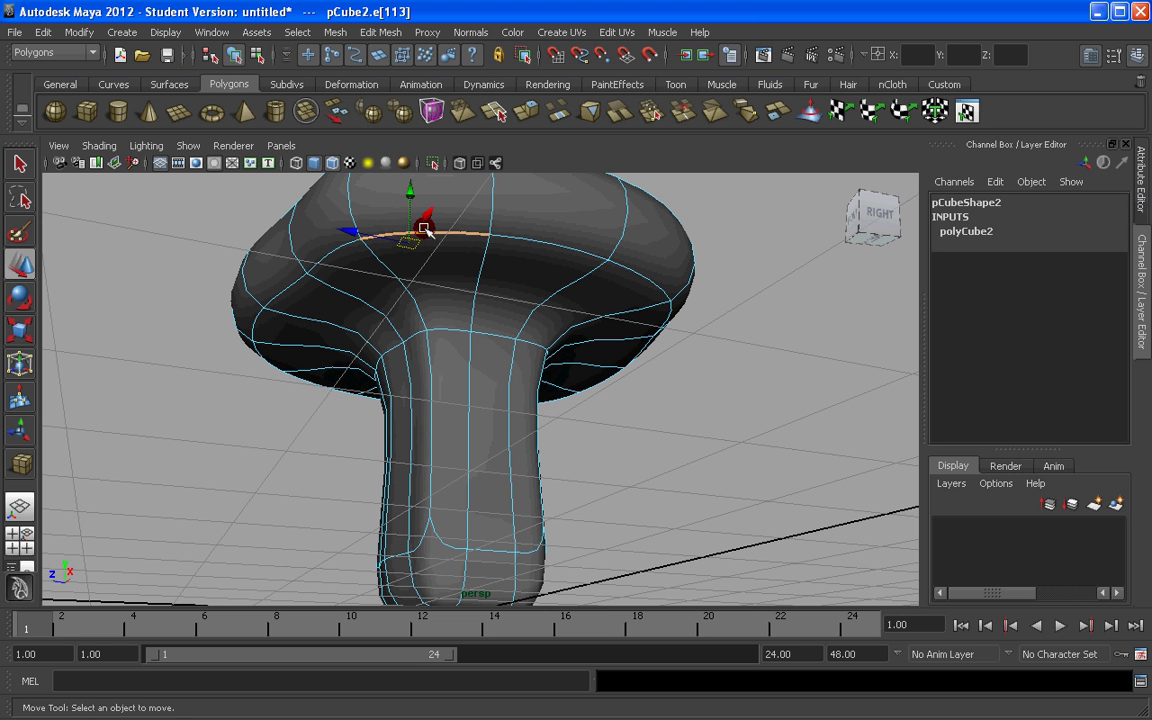
right_drag(425, 234, 405, 188)
ctrl+right_drag(503, 313, 503, 313)
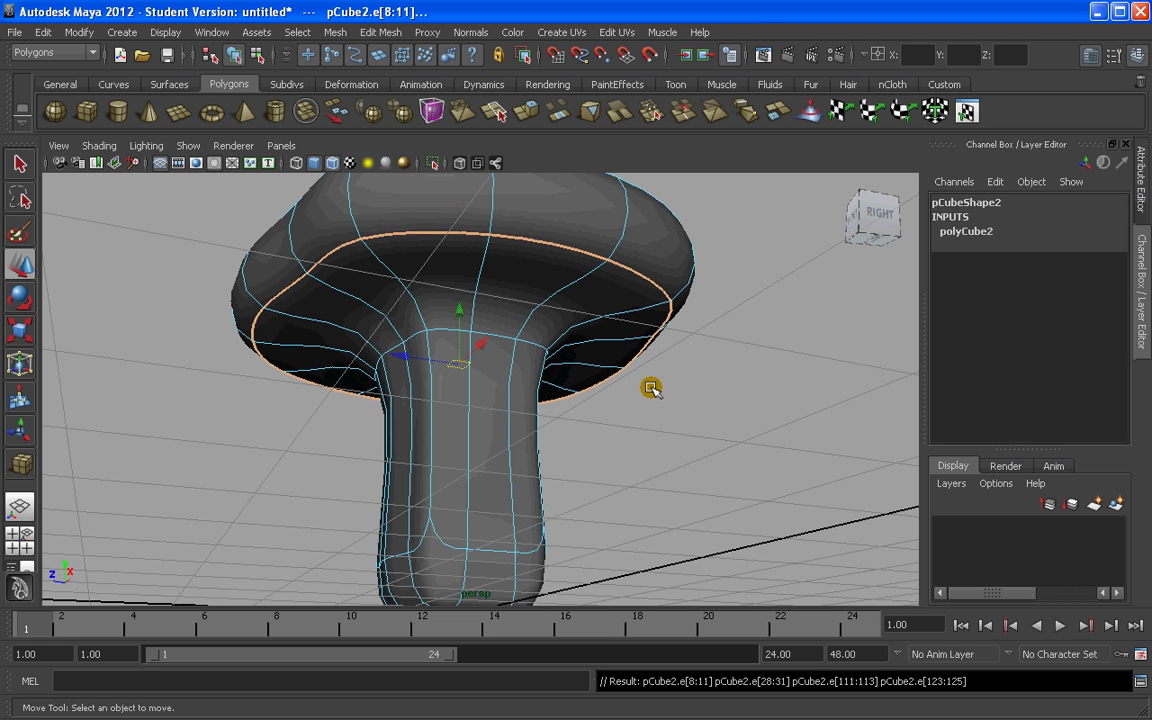
key(ctrl+z)
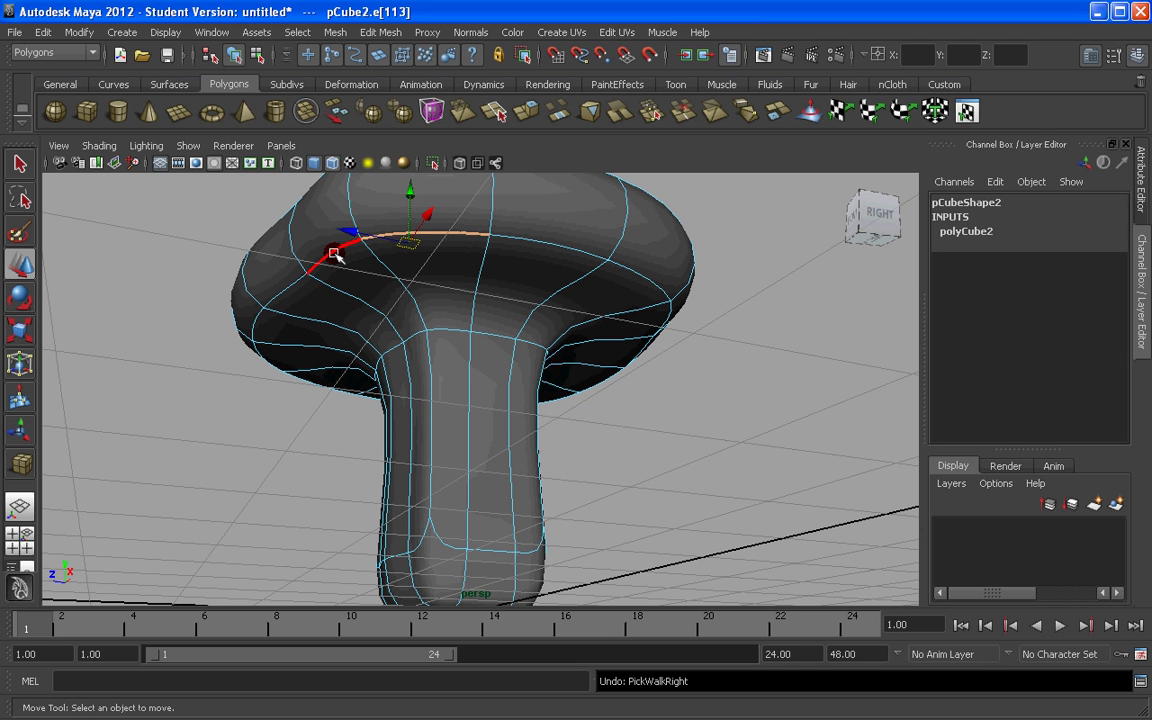
double_click(331, 253)
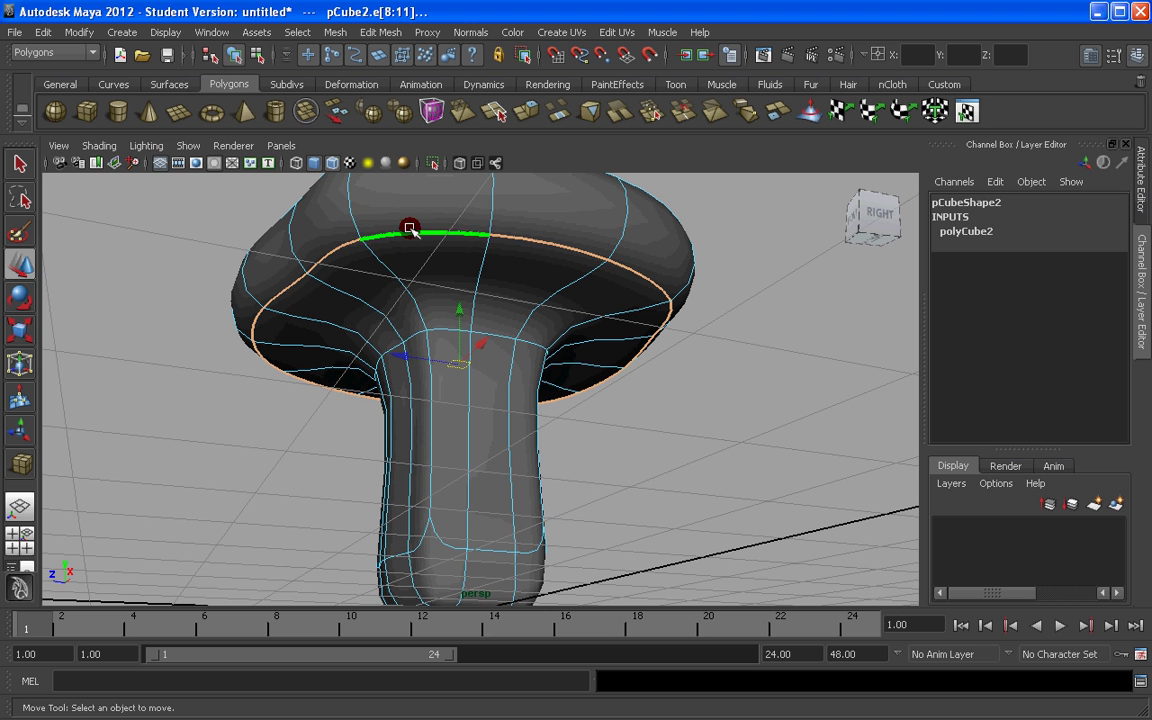
alt+drag(761, 391, 704, 375)
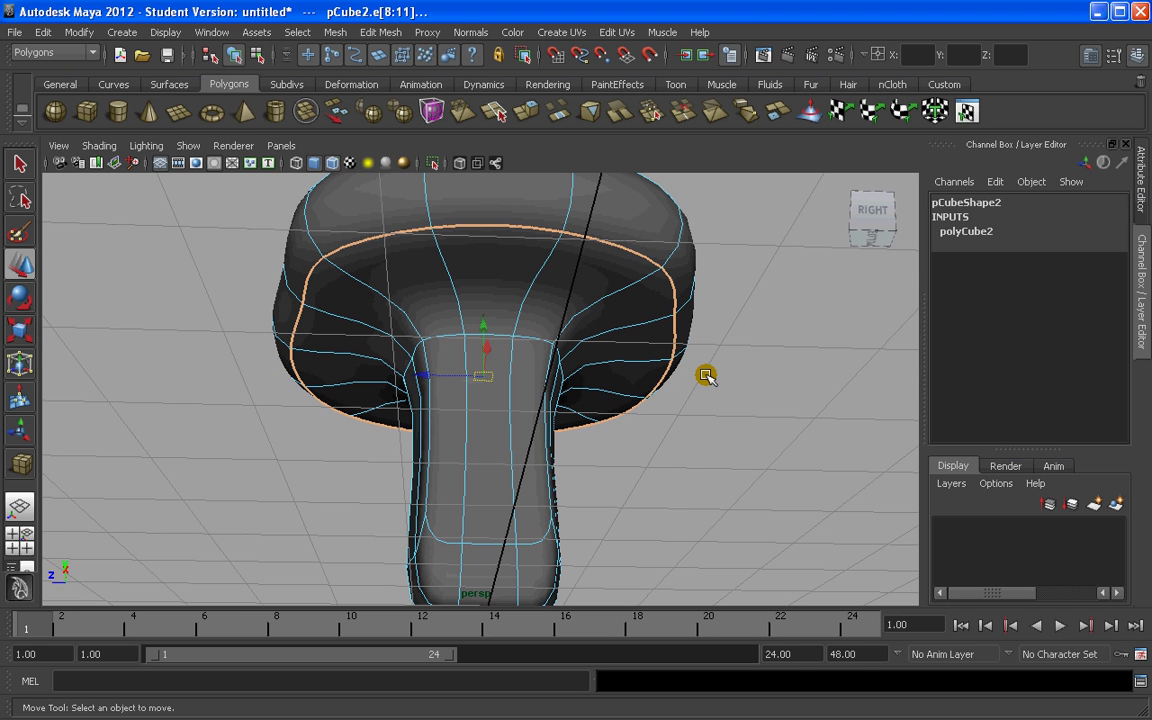
click(540, 274)
key(space)
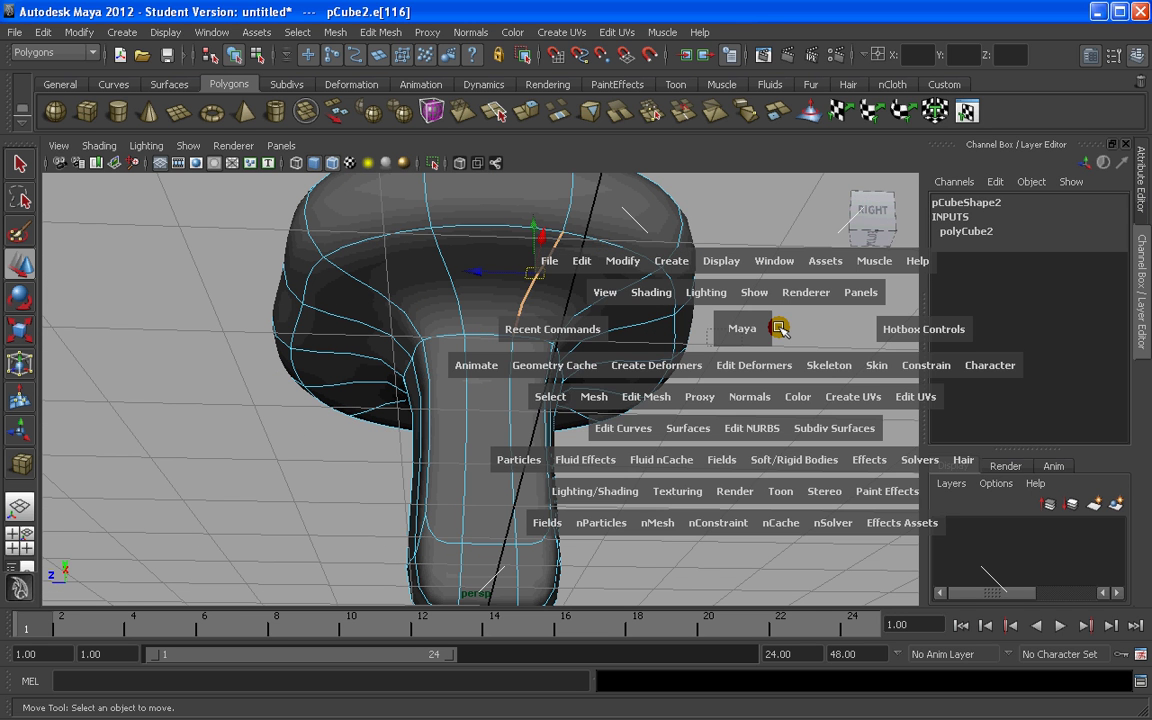
key(ctrl+z)
key(ctrl+z)
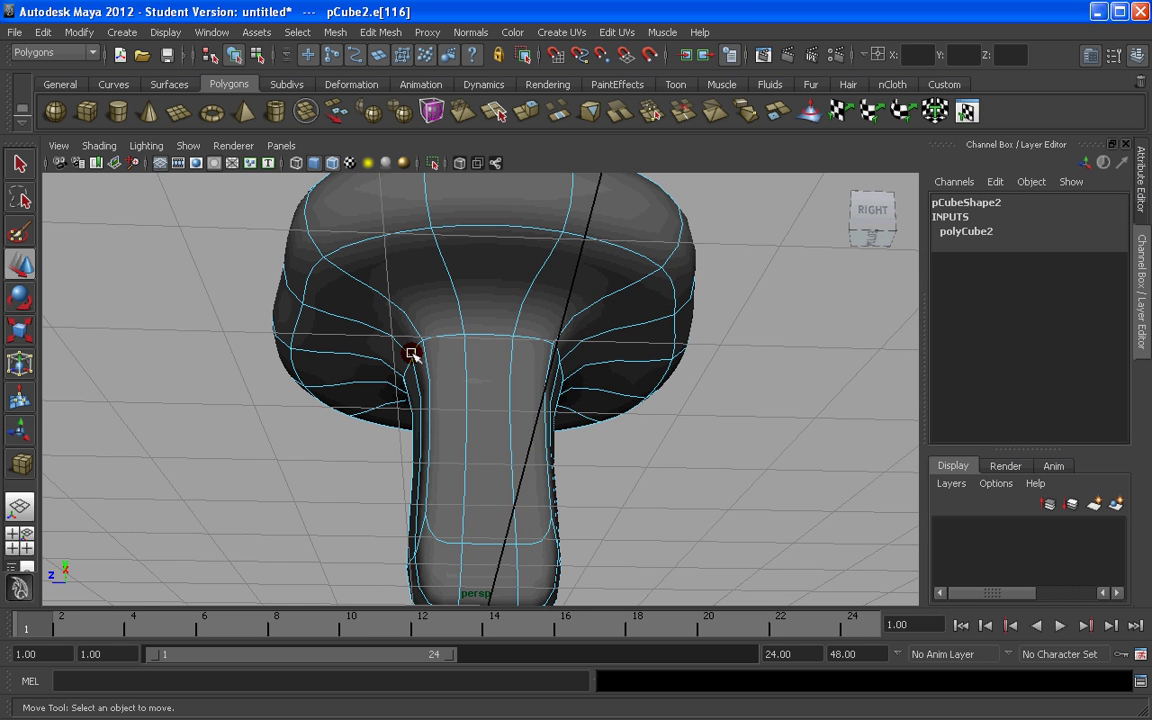
scroll(450, 350, down, 3)
alt+drag(550, 339, 607, 327)
scroll(496, 364, up, 3)
scroll(569, 328, down, 2)
alt+drag(496, 327, 441, 324)
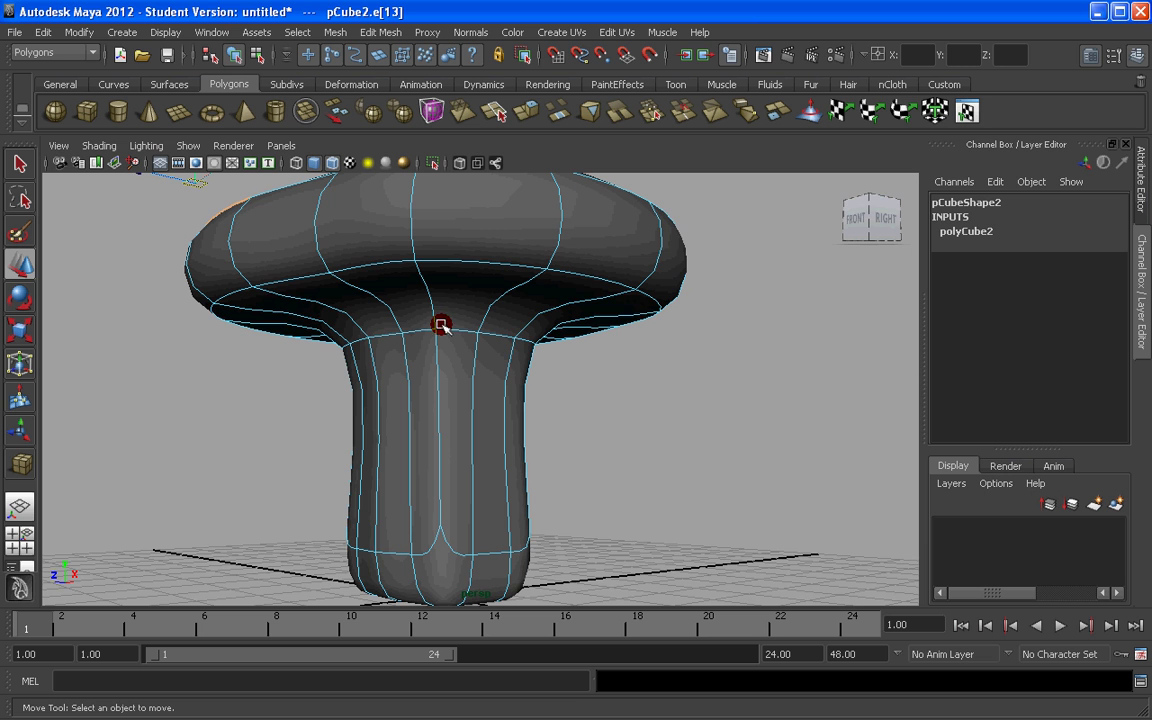
- Select the vertical line of edges running from the cap's corner down along the stem
click(414, 226)
scroll(470, 252, down, 2)
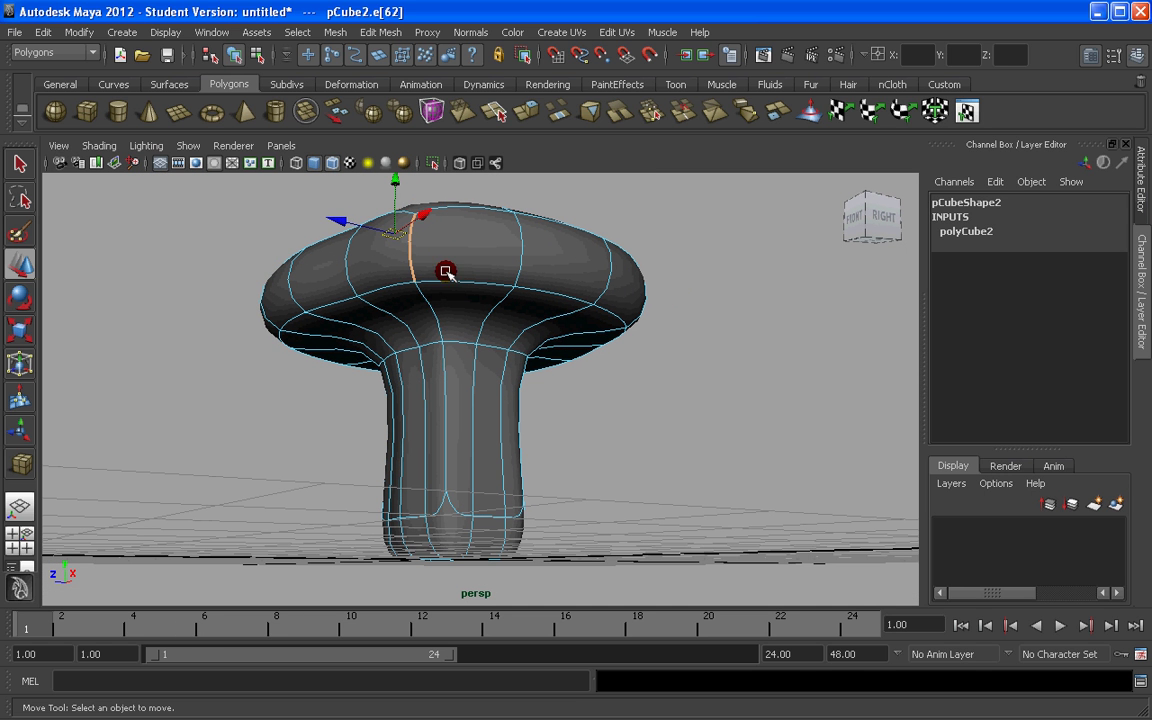
shift+double_click(430, 305)
key(ctrl+z)
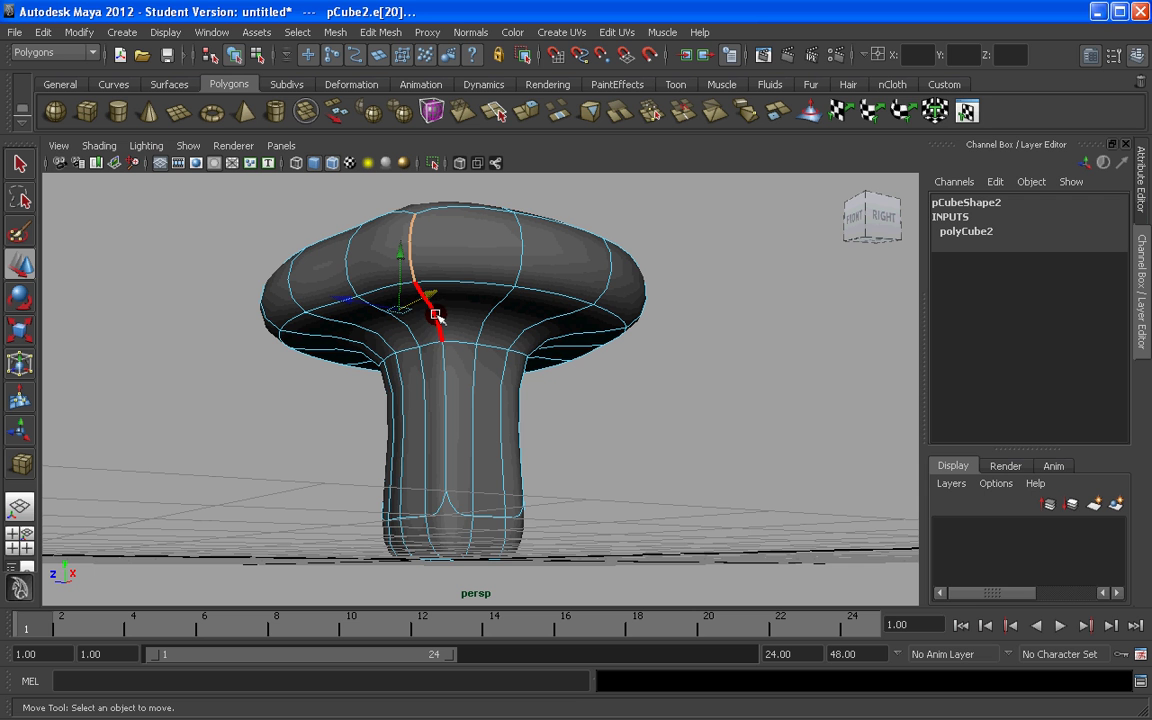
shift+double_click(436, 314)
alt+drag(601, 386, 380, 471)
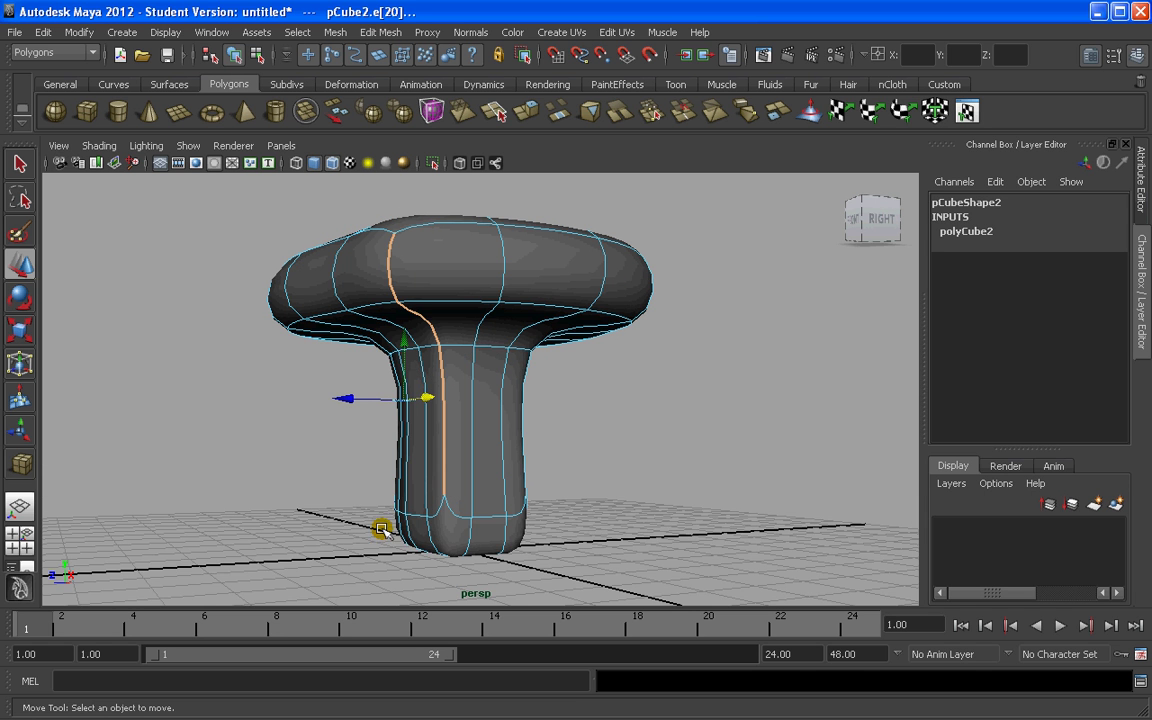
- Select the complete edge loop that runs over the cap and down the middle of the stem's side
alt+drag(380, 525, 472, 390)
click(472, 390)
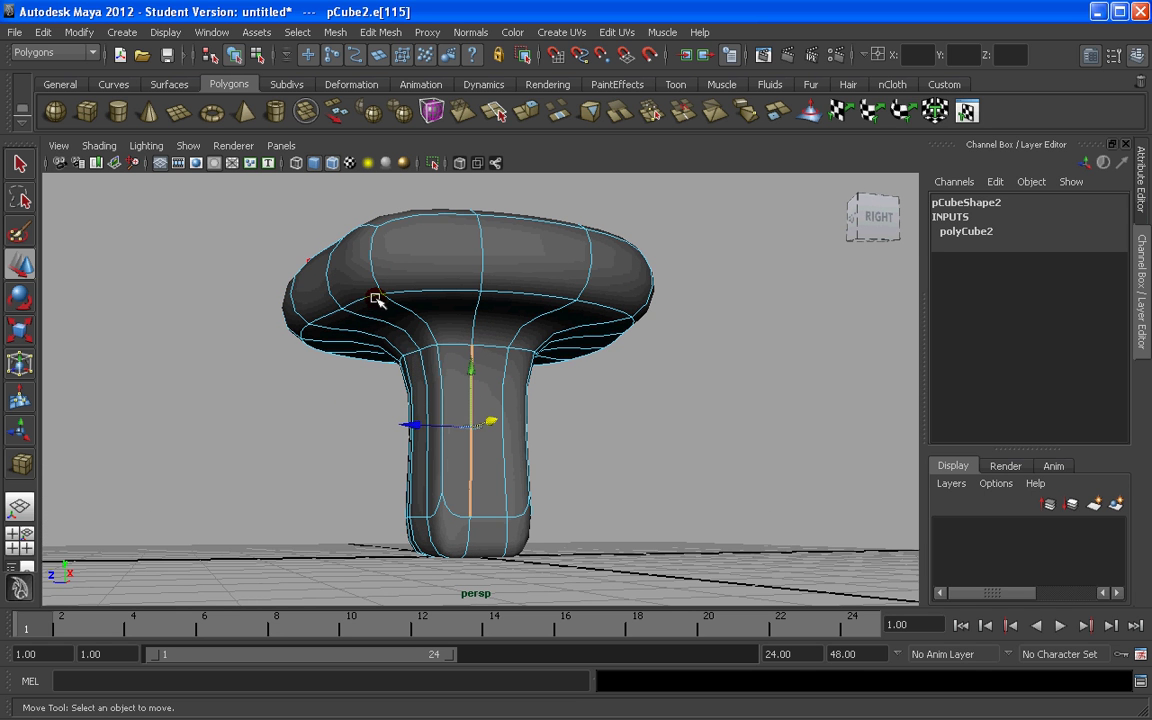
shift+double_click(477, 313)
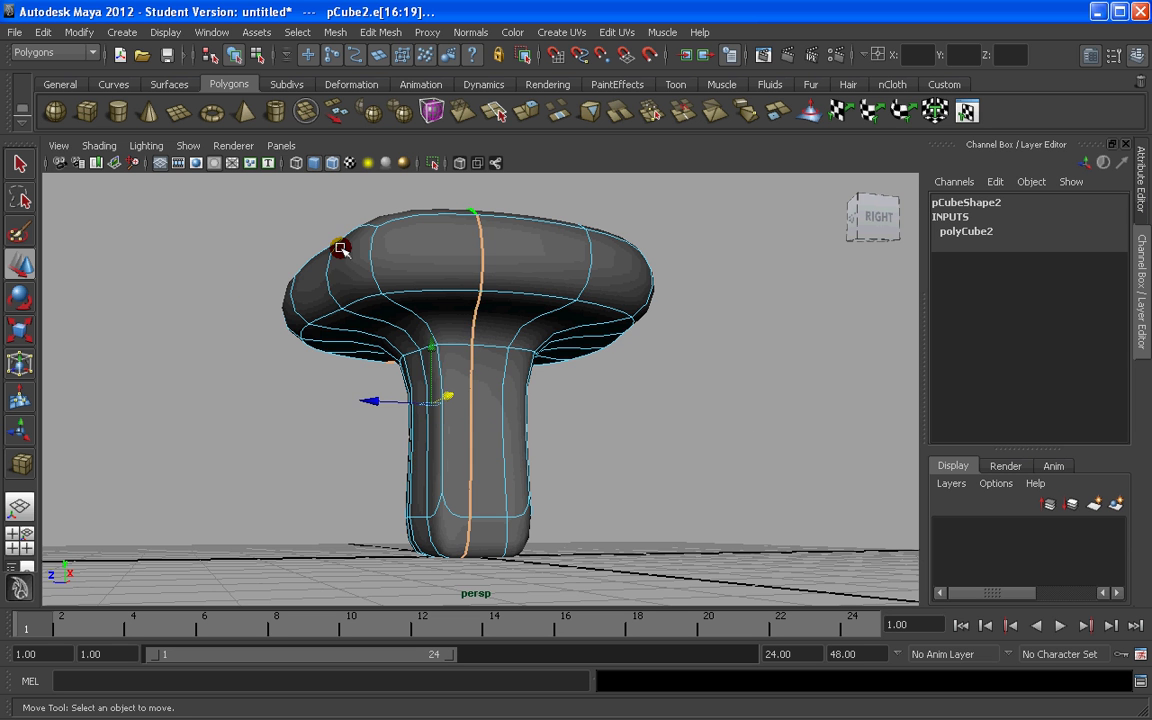
alt+drag(339, 249, 375, 391)
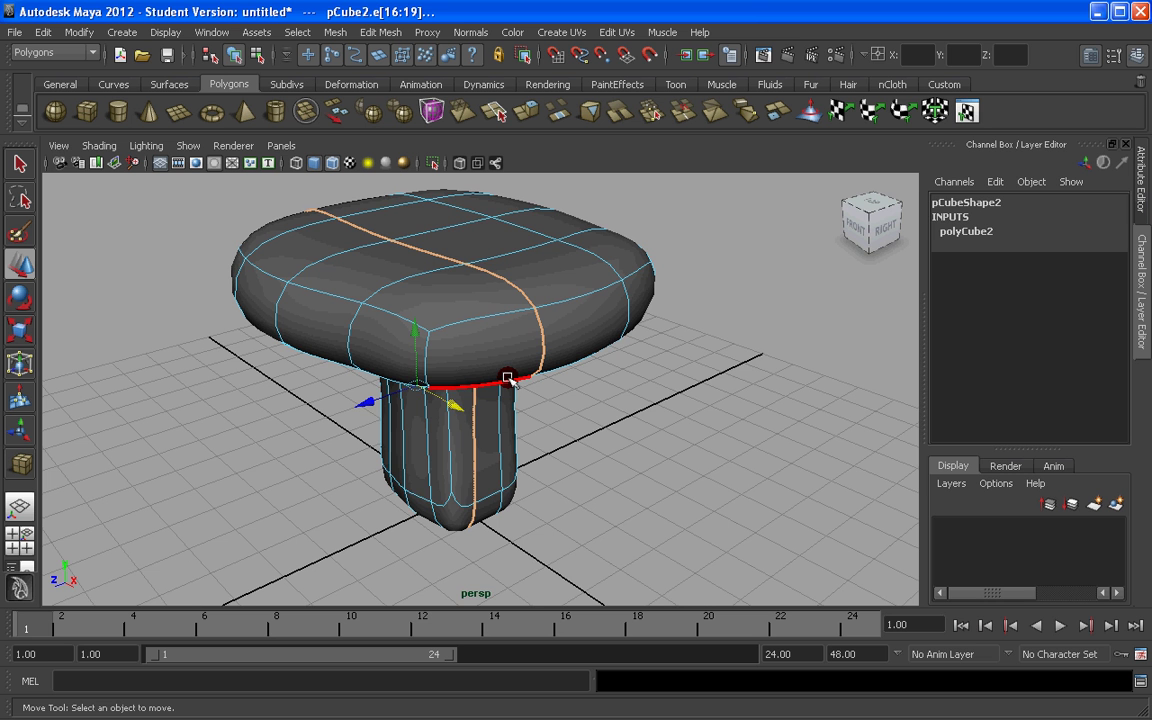
alt+drag(508, 378, 458, 404)
- Return to object mode and, in wireframe display, insert an edge loop on the cap's underside close to the rim
right_drag(461, 350, 512, 324)
alt+drag(512, 324, 437, 342)
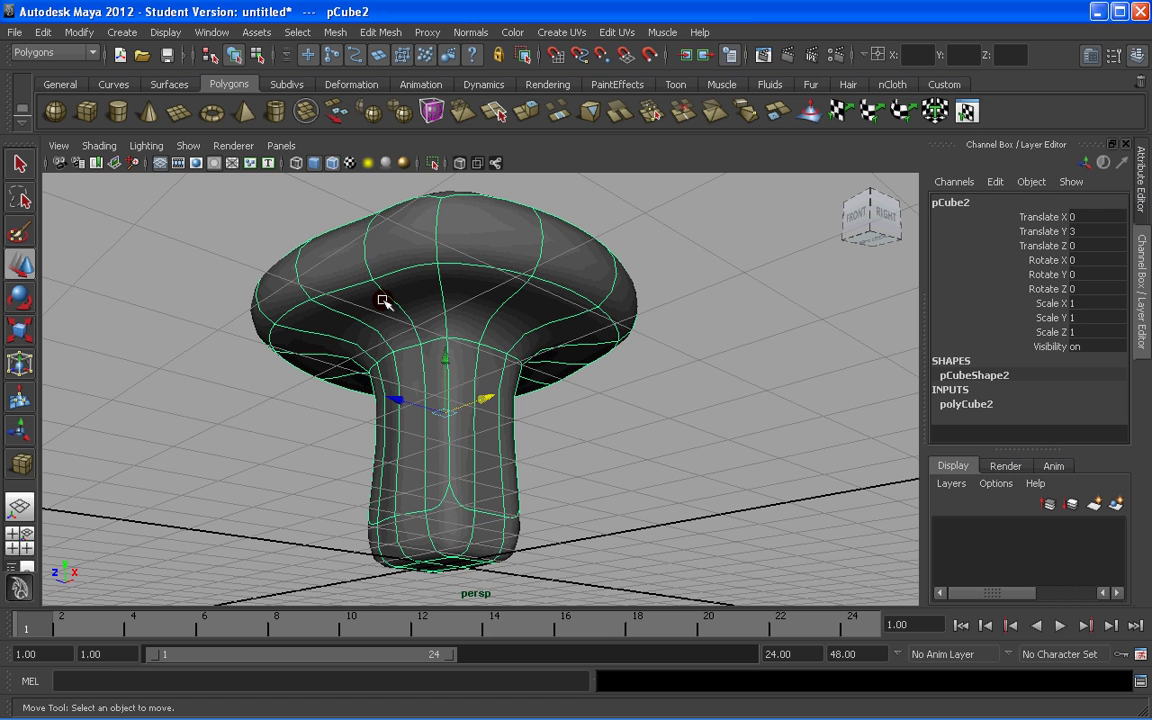
click(387, 33)
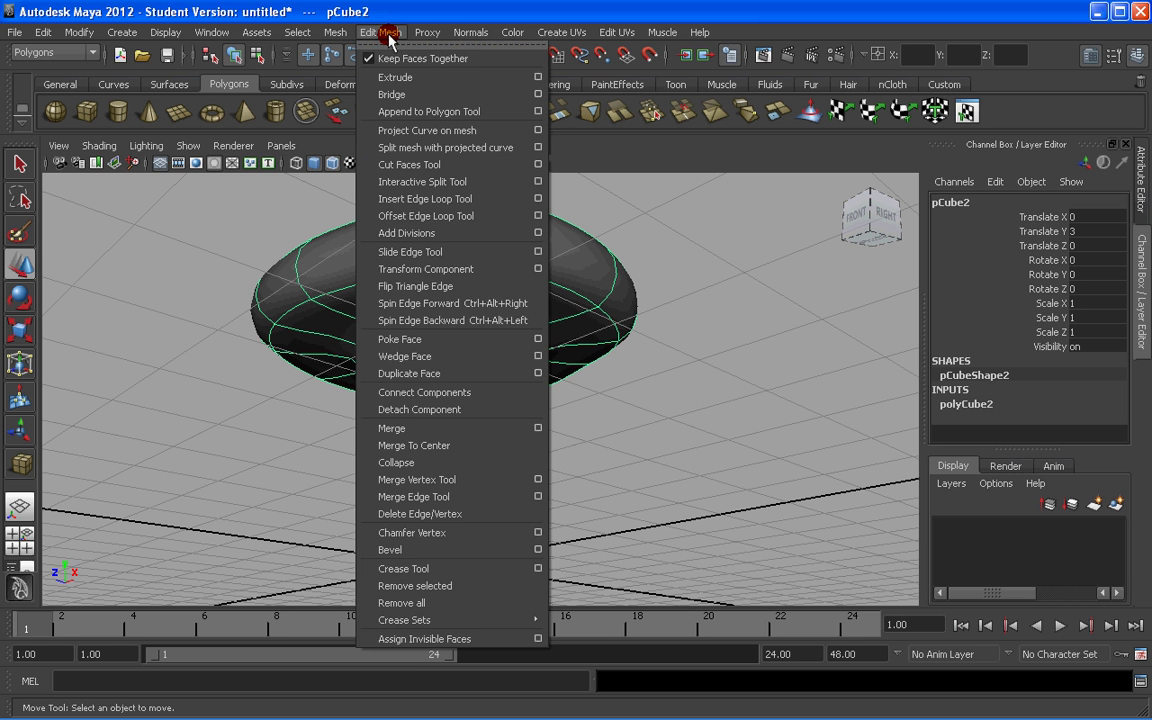
click(452, 205)
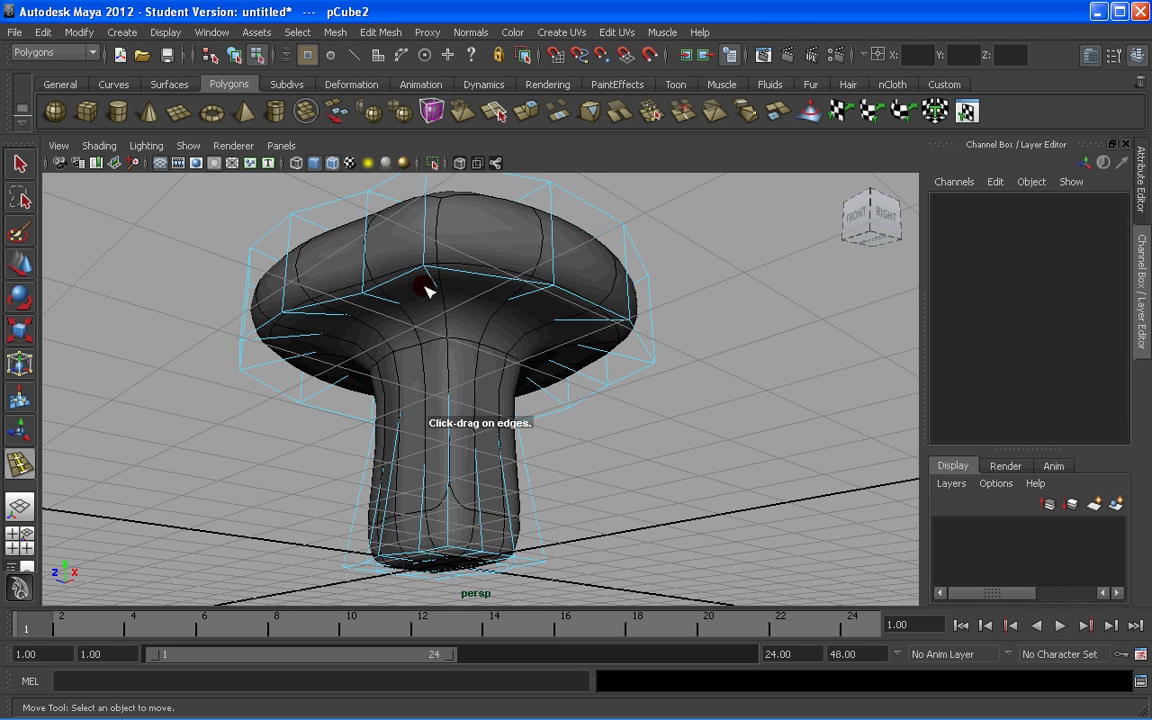
scroll(383, 285, up, 3)
key(4)
scroll(355, 280, down, 2)
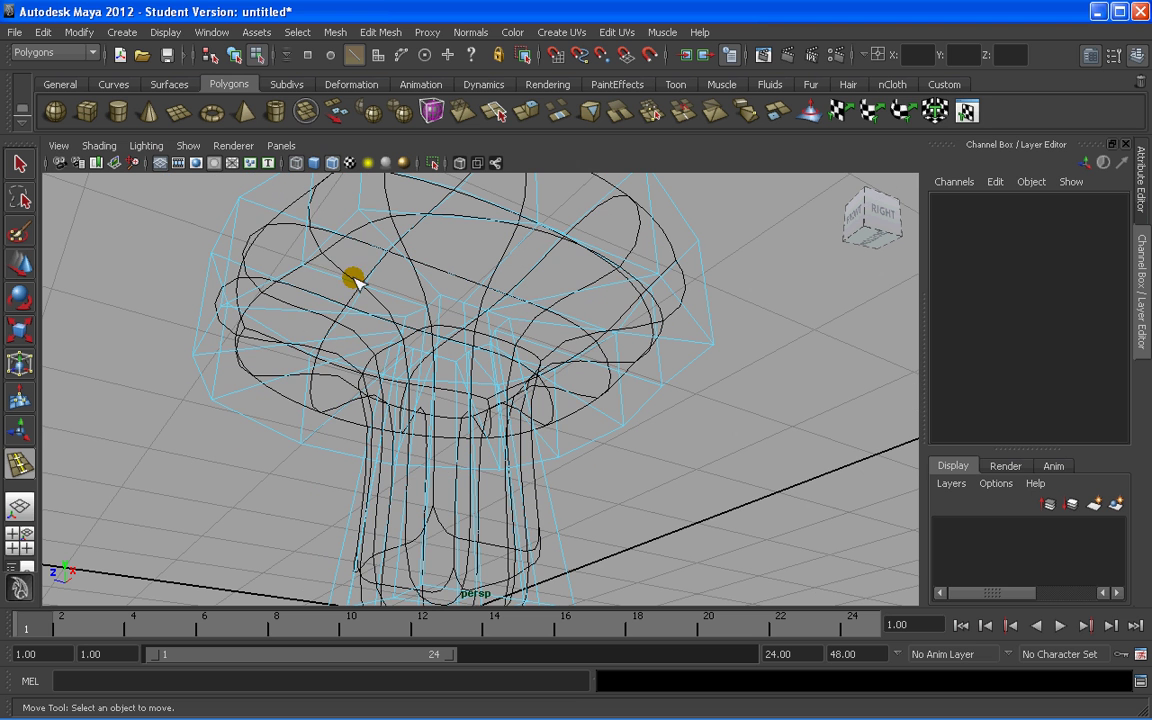
click(333, 280)
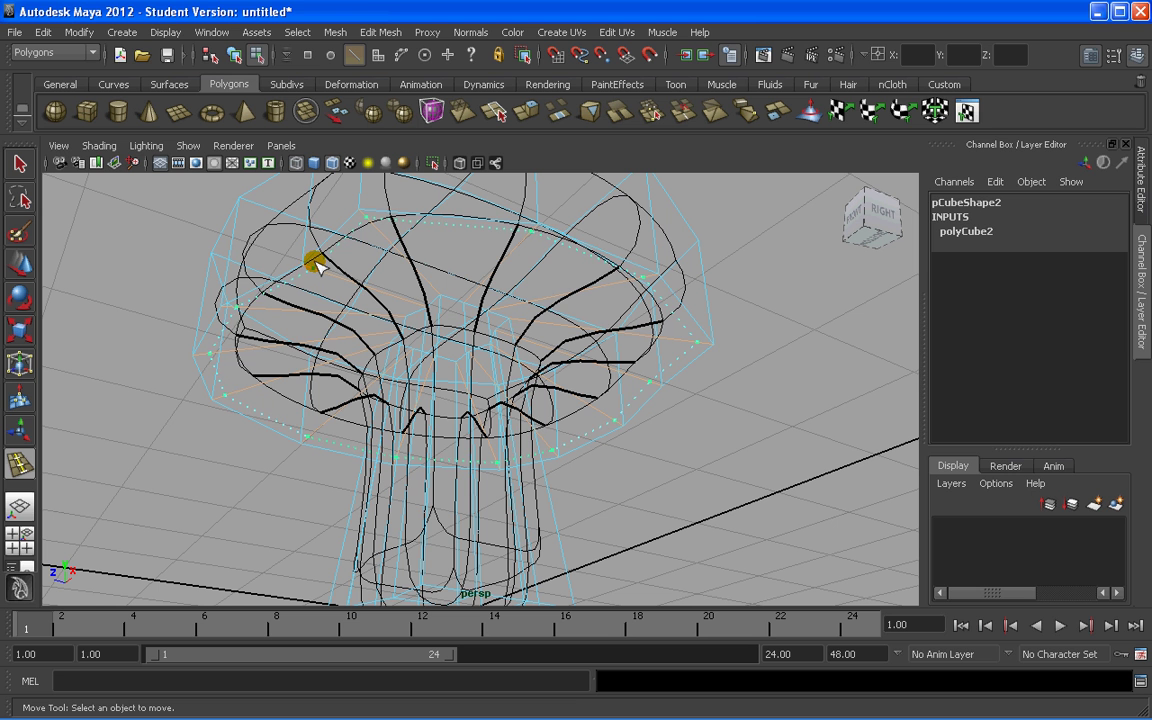
click(316, 266)
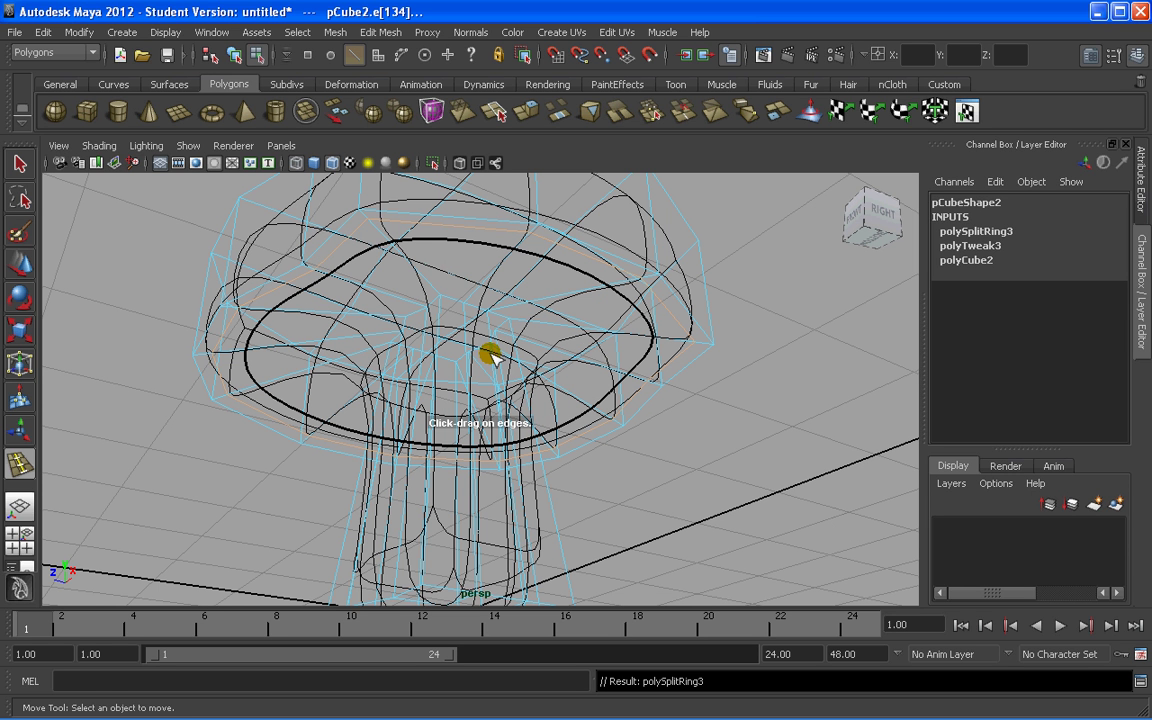
- Restore the shaded display and insert an edge loop around the cap's outer side just above the rim
alt+drag(489, 348, 481, 312)
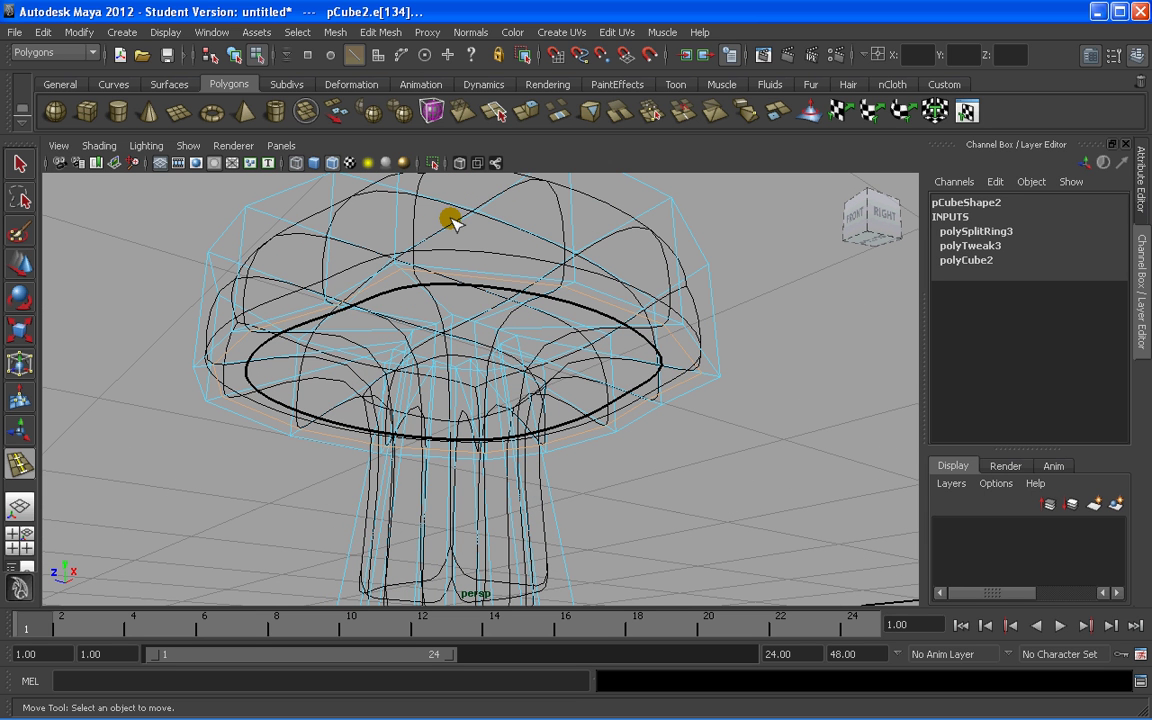
key(5)
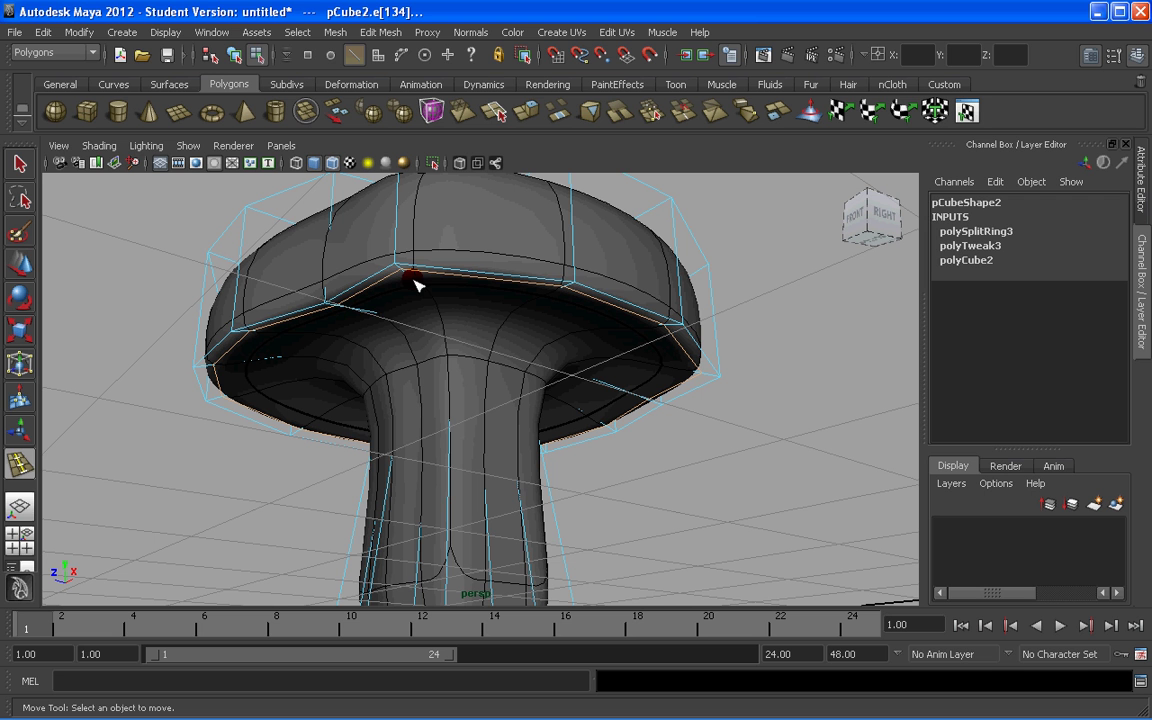
key(q)
key(3)
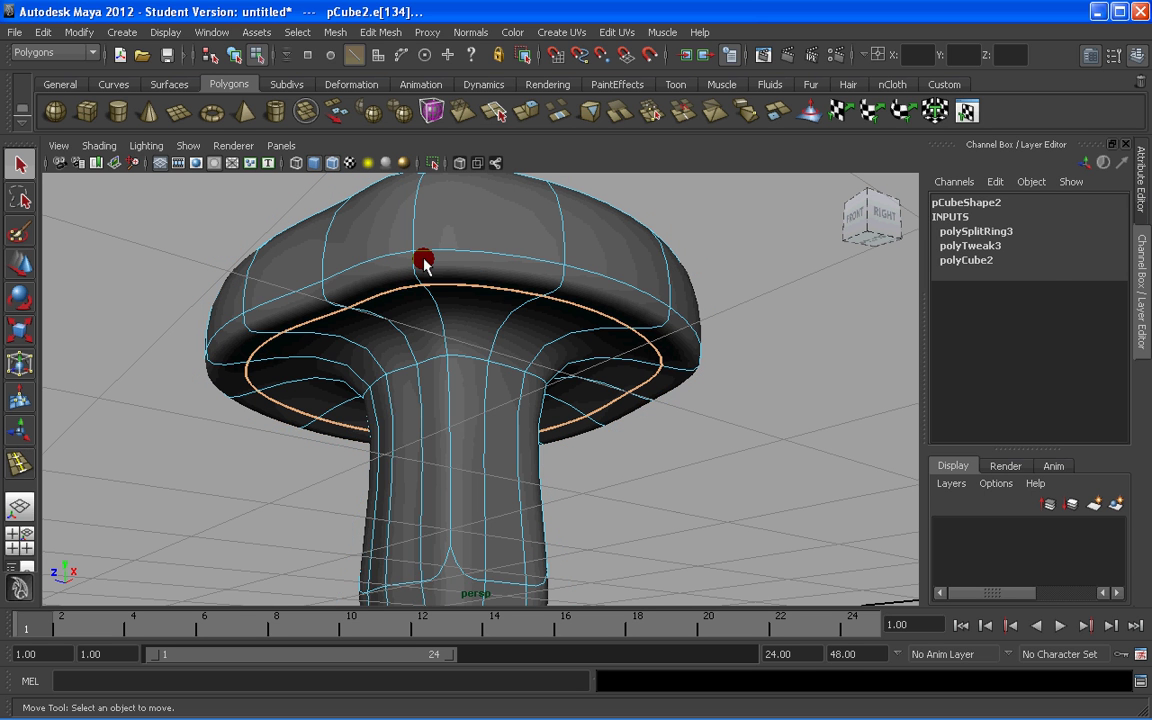
right_drag(424, 262, 355, 275)
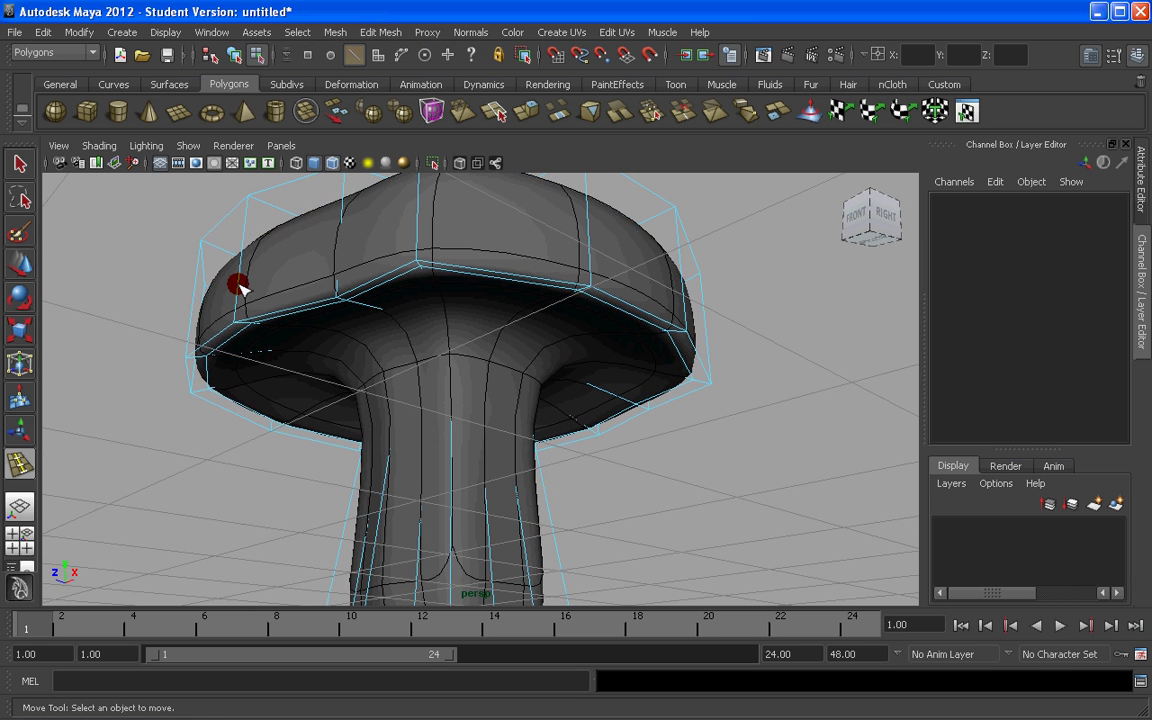
drag(240, 288, 233, 309)
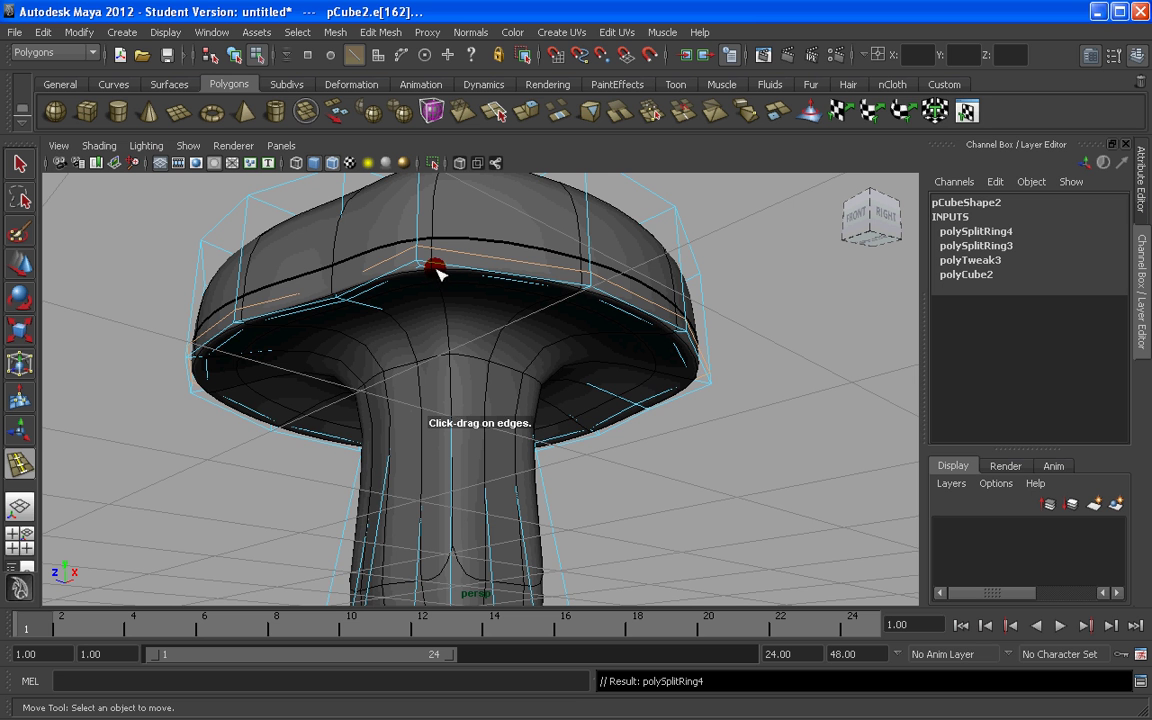
- Scale the new edge loop above the cap's rim slightly outward in all directions
key(w)
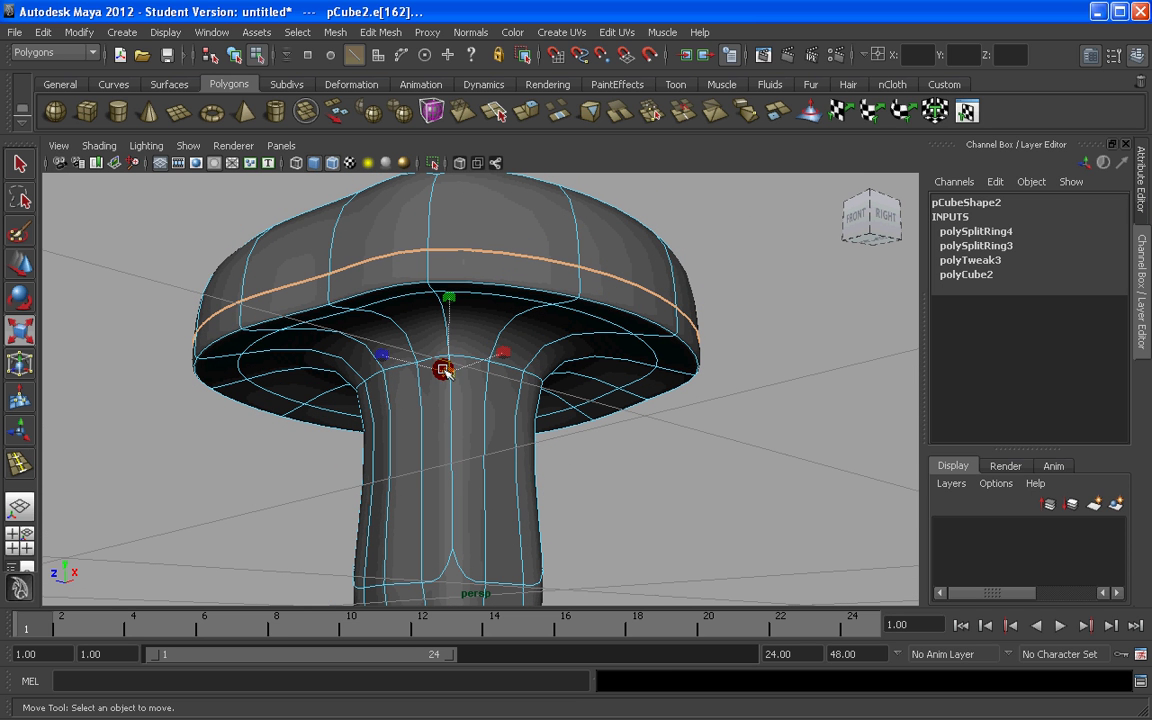
mouse_move(443, 369)
mouse_down()
mouse_move(447, 340)
mouse_move(483, 380)
mouse_move(458, 301)
mouse_move(450, 366)
mouse_move(463, 368)
mouse_up()
alt+right_drag(463, 368, 442, 367)
alt+drag(332, 350, 273, 360)
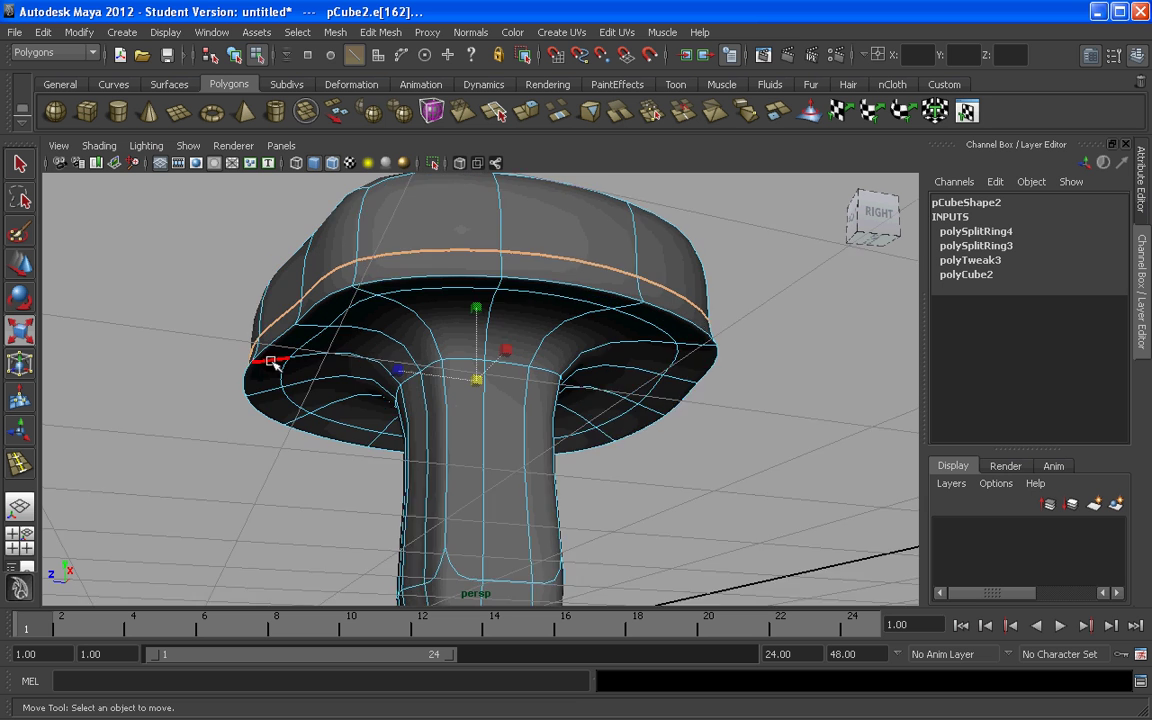
- Try to insert another edge loop on the cap's underside between the rim and the existing inner loop
scroll(235, 321, up, 4)
right_drag(235, 301, 300, 275)
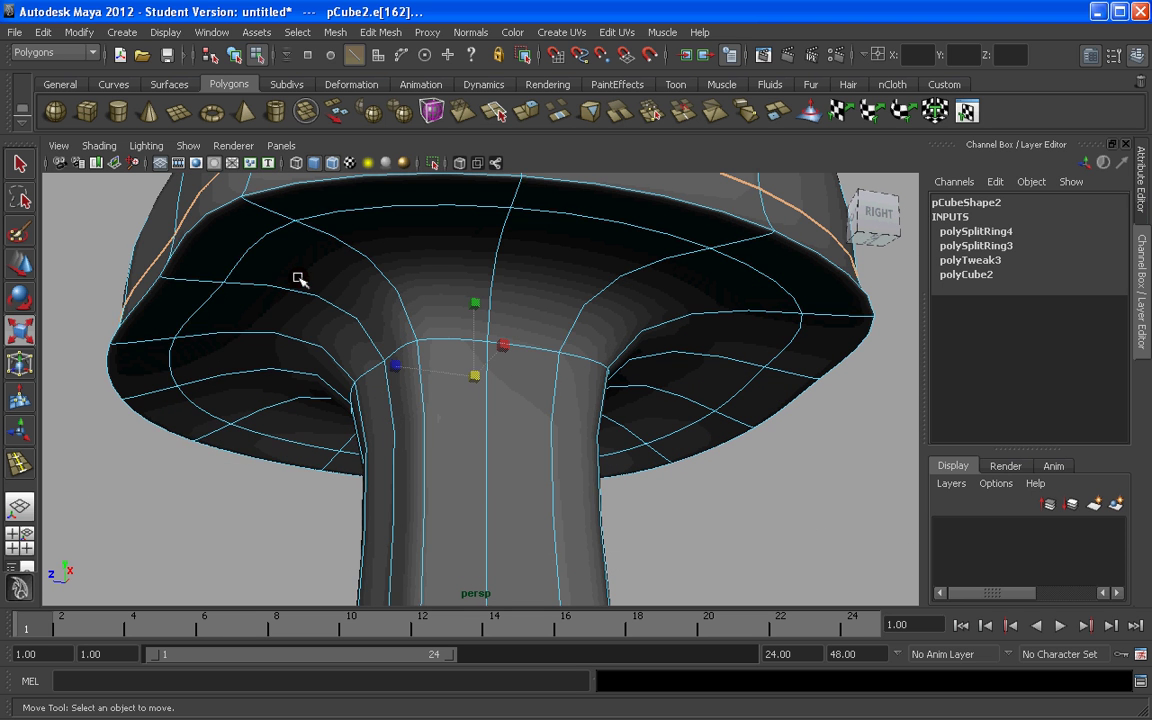
right_drag(168, 326, 100, 322)
click(186, 311)
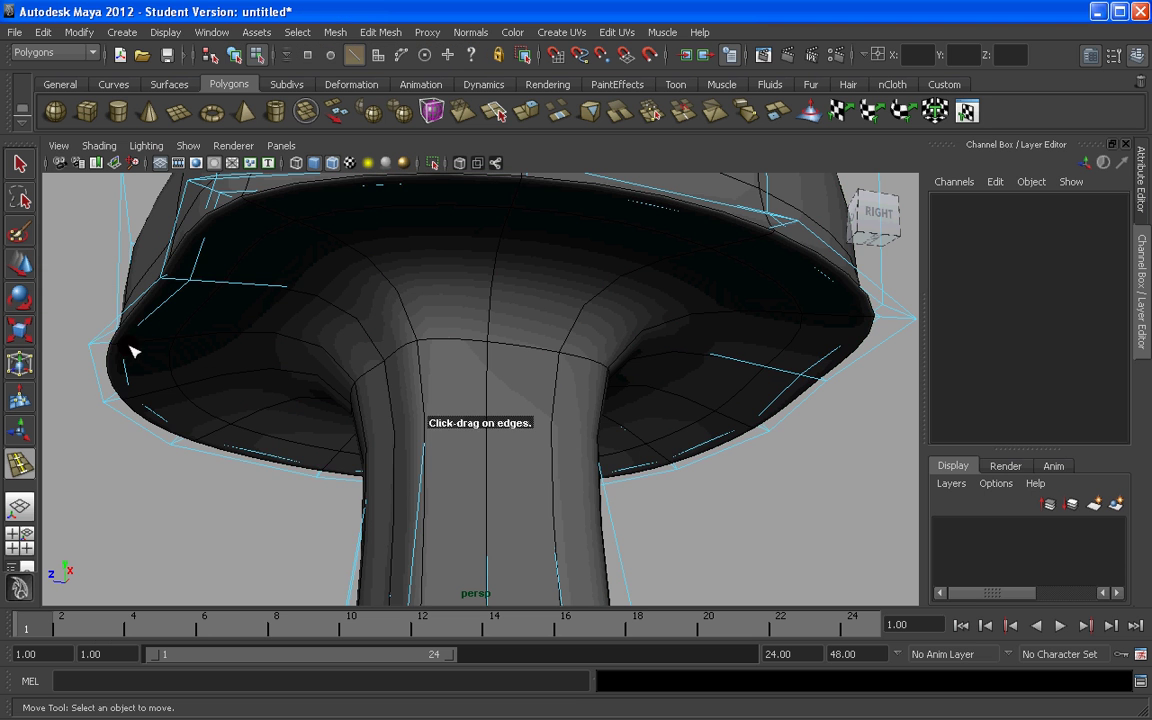
drag(103, 345, 123, 345)
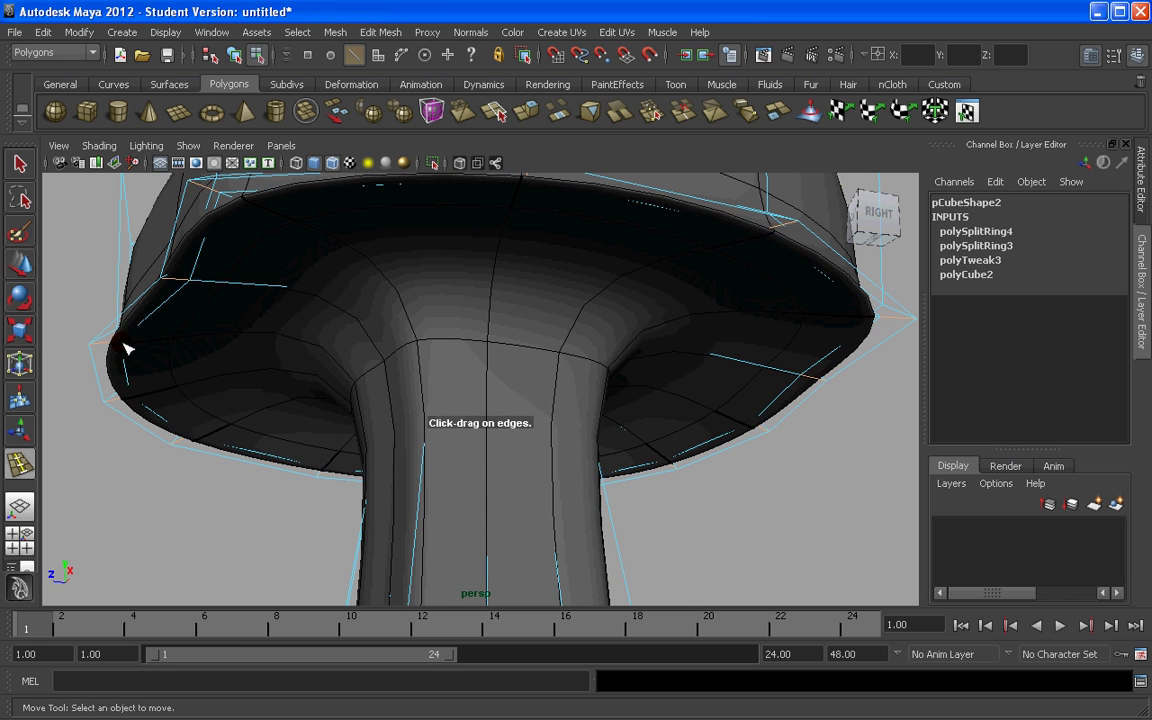
alt+drag(326, 353, 358, 341)
key(w)
mouse_move(490, 330)
alt+mouse_down()
mouse_move(352, 347)
mouse_move(240, 287)
alt+mouse_up()
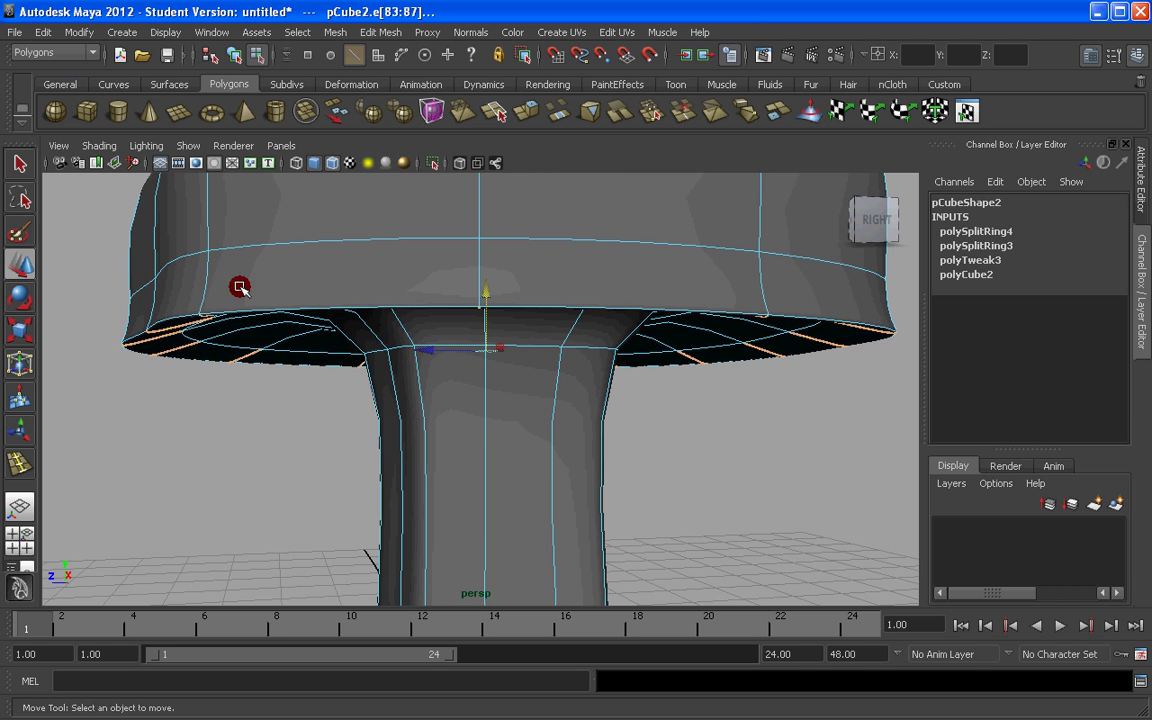
- Insert another edge loop around the cap right beside its rim and return to object mode
right_drag(207, 269, 141, 289)
click(208, 264)
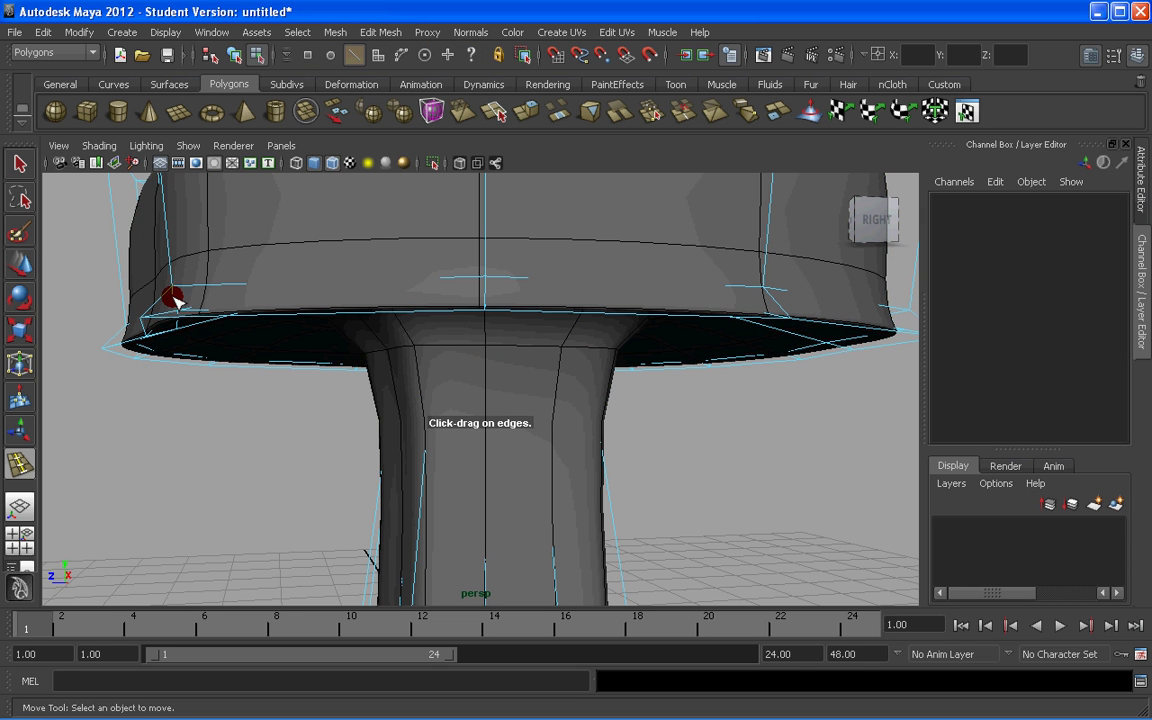
drag(148, 320, 147, 309)
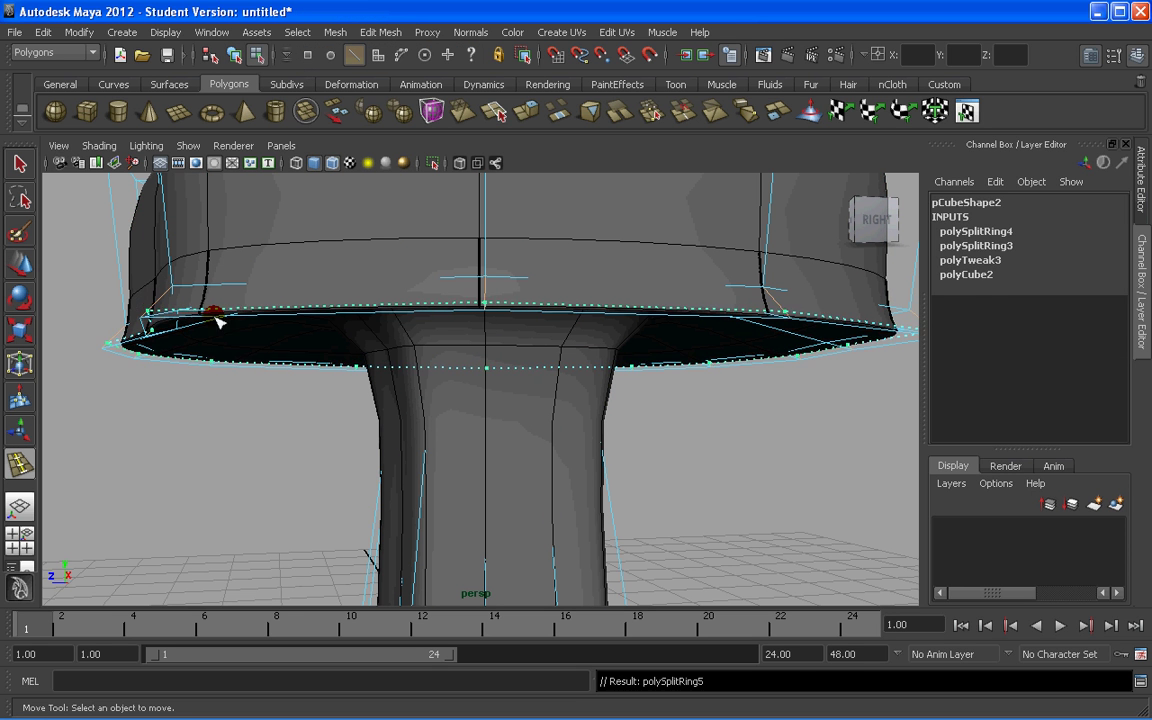
scroll(394, 308, down, 5)
right_drag(392, 305, 442, 285)
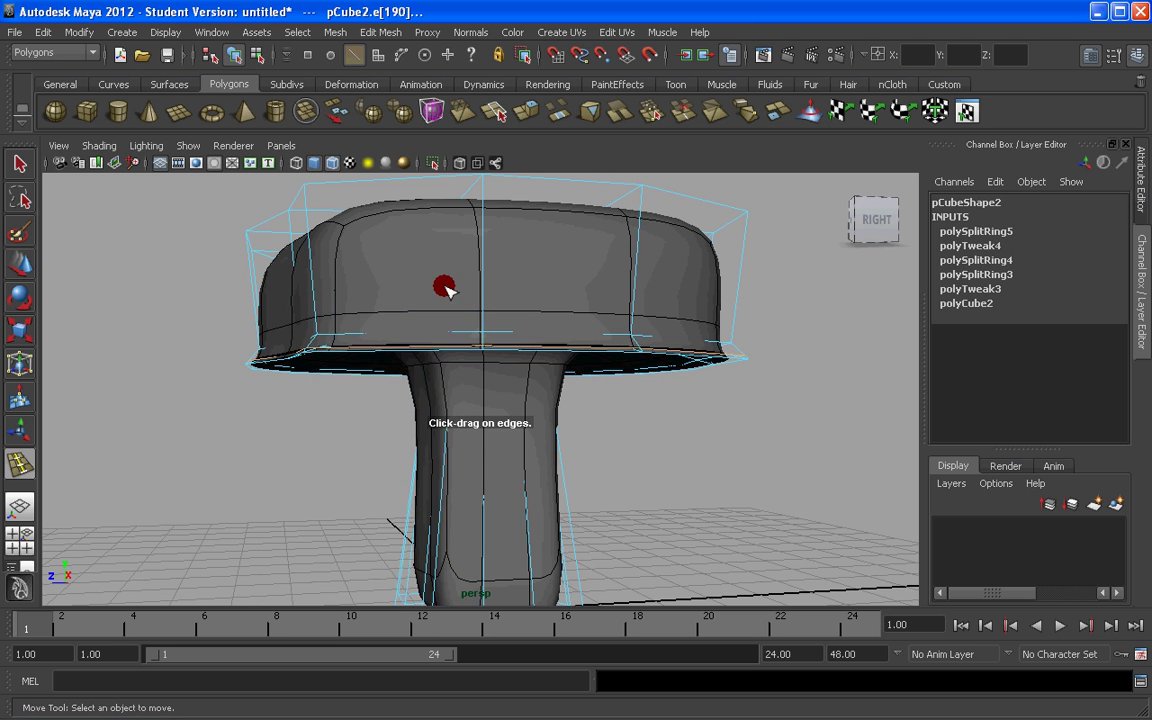
scroll(473, 287, down, 3)
click(463, 300)
- In vertex mode, lower the row of vertices along the cap's front upper edge and pull it slightly inward
alt+drag(432, 272, 386, 288)
right_click(391, 291)
click(370, 296)
drag(293, 238, 385, 303)
alt+drag(385, 303, 398, 289)
key(w)
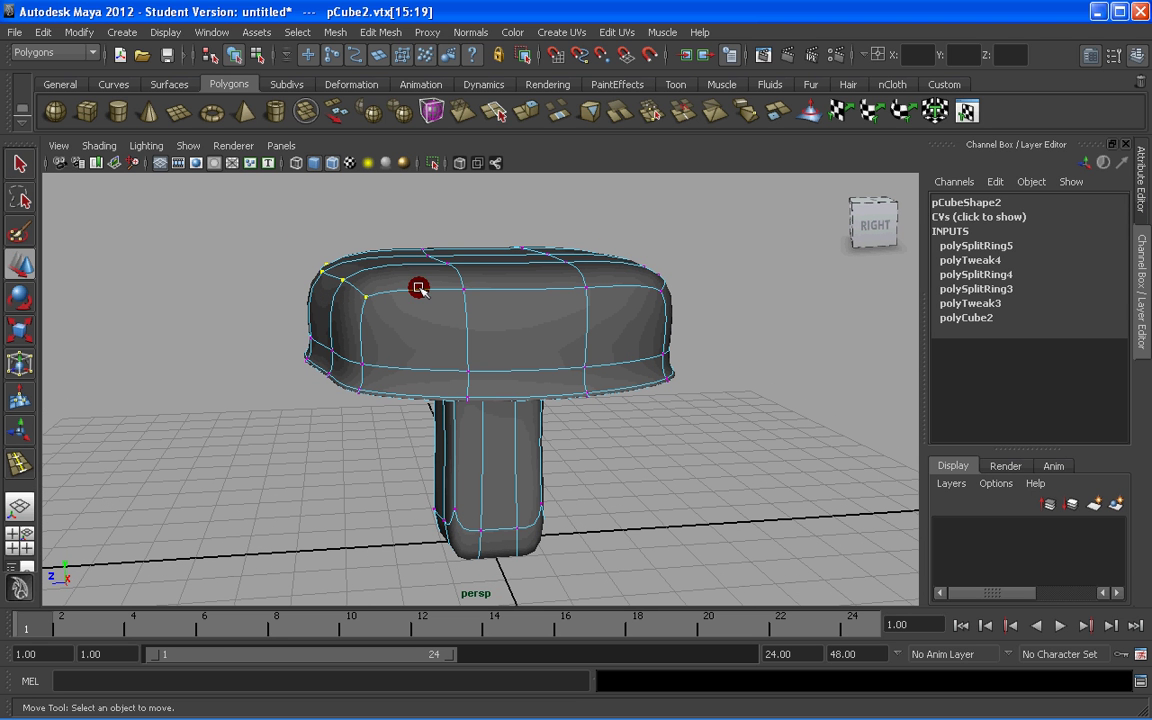
drag(312, 210, 314, 251)
drag(265, 294, 270, 293)
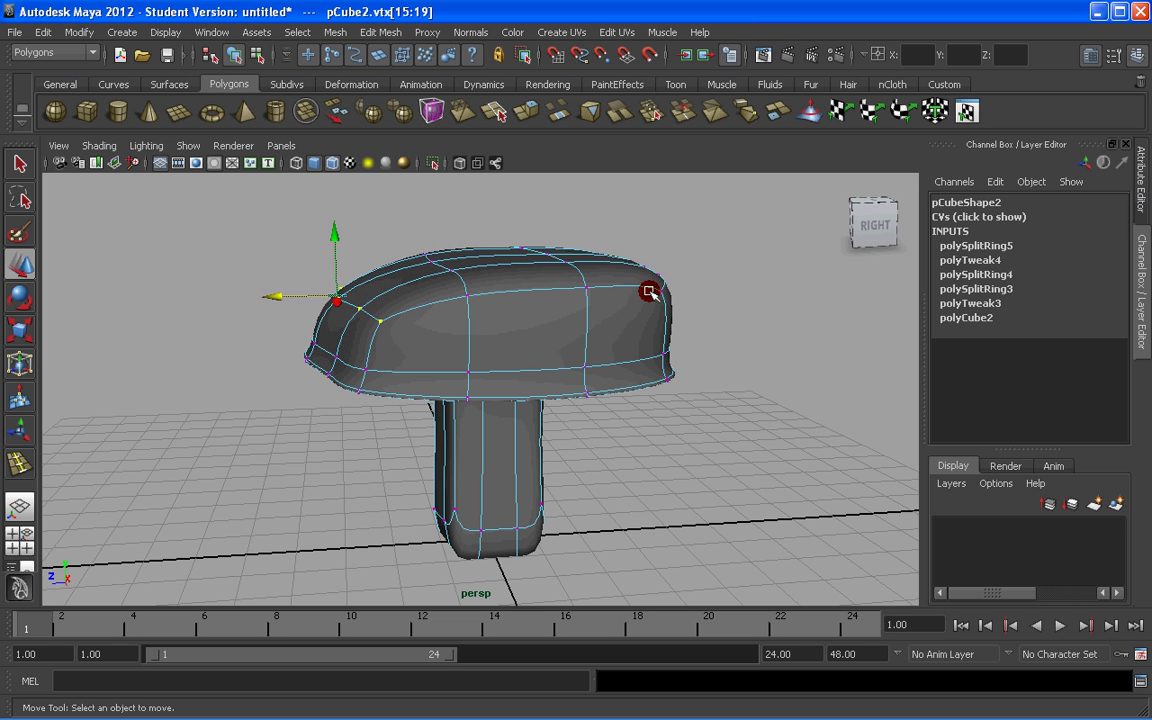
- Lower the vertices along the upper edge of the cap's right side to round it off
alt+drag(720, 290, 582, 231)
alt+drag(682, 282, 638, 303)
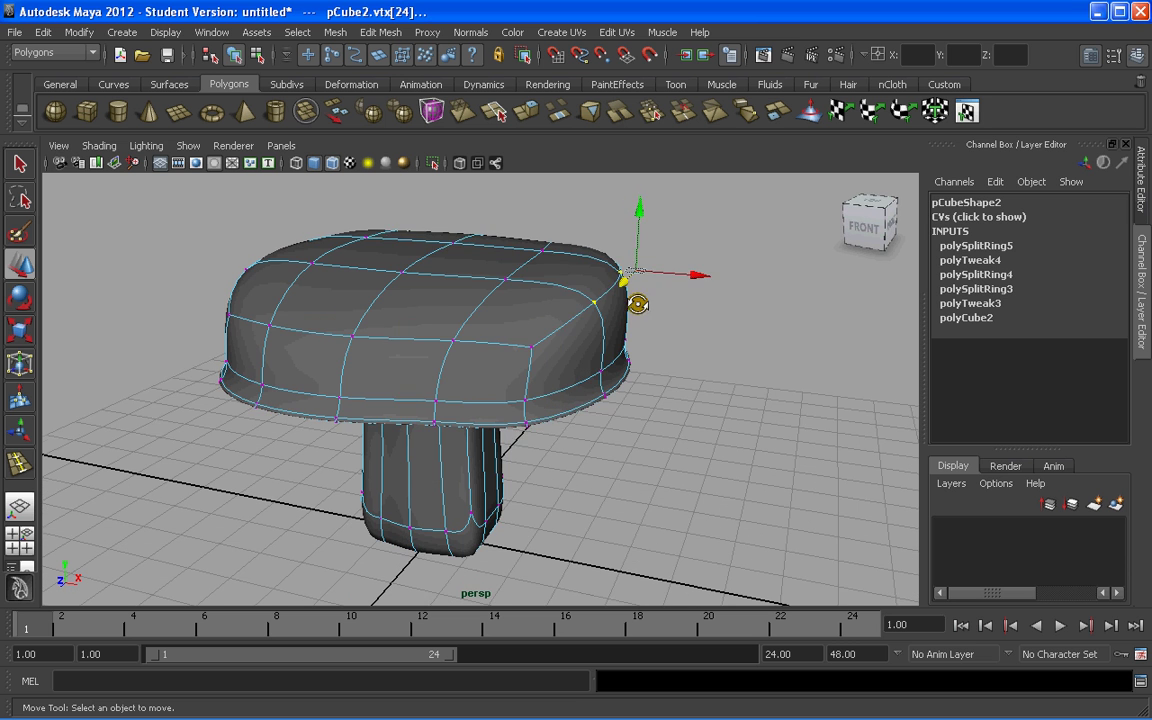
drag(638, 240, 537, 283)
click(641, 309)
alt+drag(641, 309, 586, 269)
- Lower the vertices along the cap's back upper edge to continue the rounded slope
click(576, 288)
alt+drag(667, 283, 668, 298)
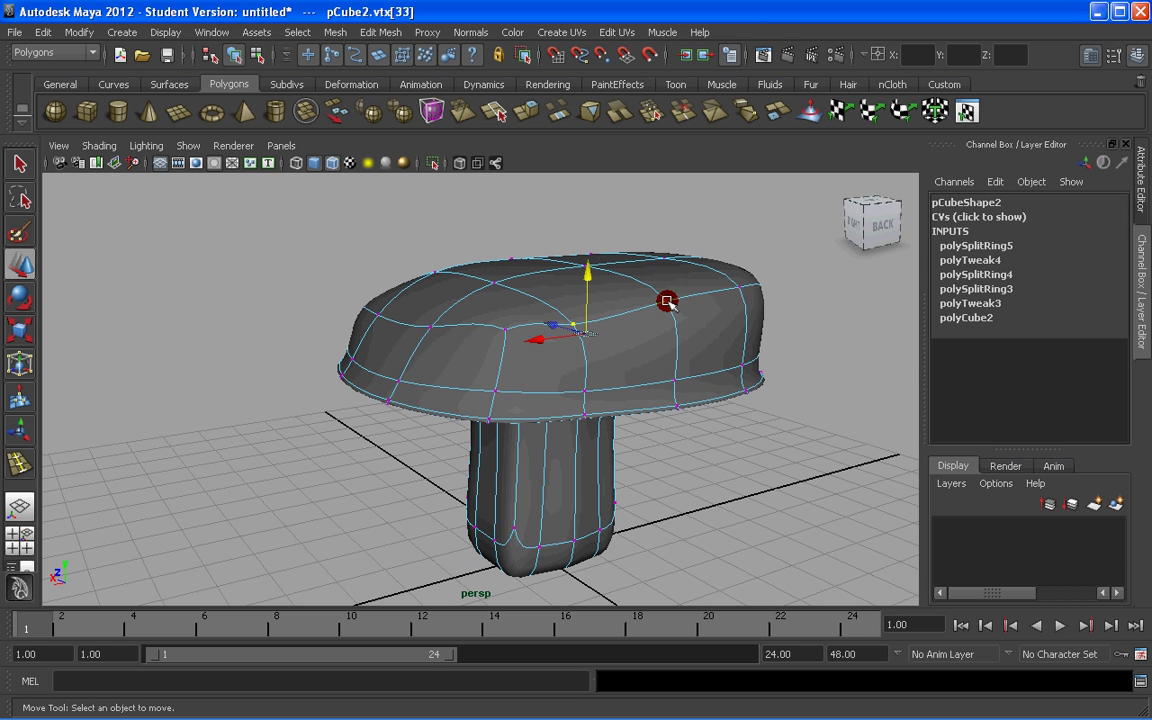
click(667, 301)
shift+click(742, 285)
alt+drag(801, 295, 775, 302)
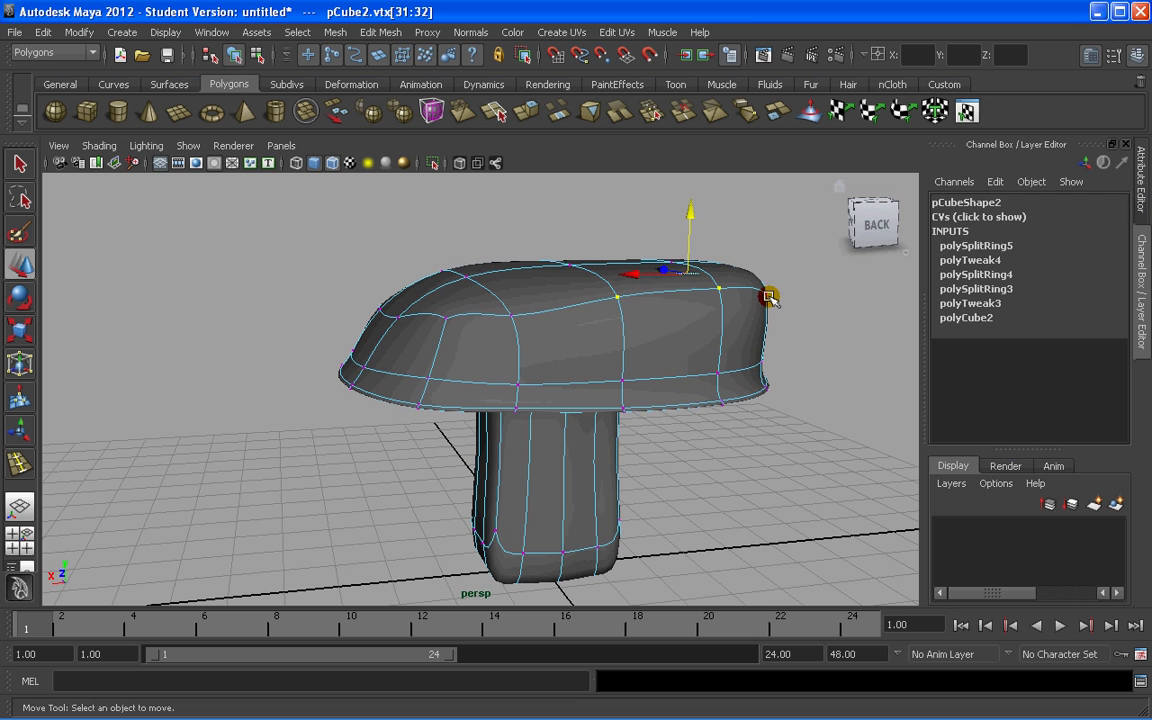
shift+click(764, 295)
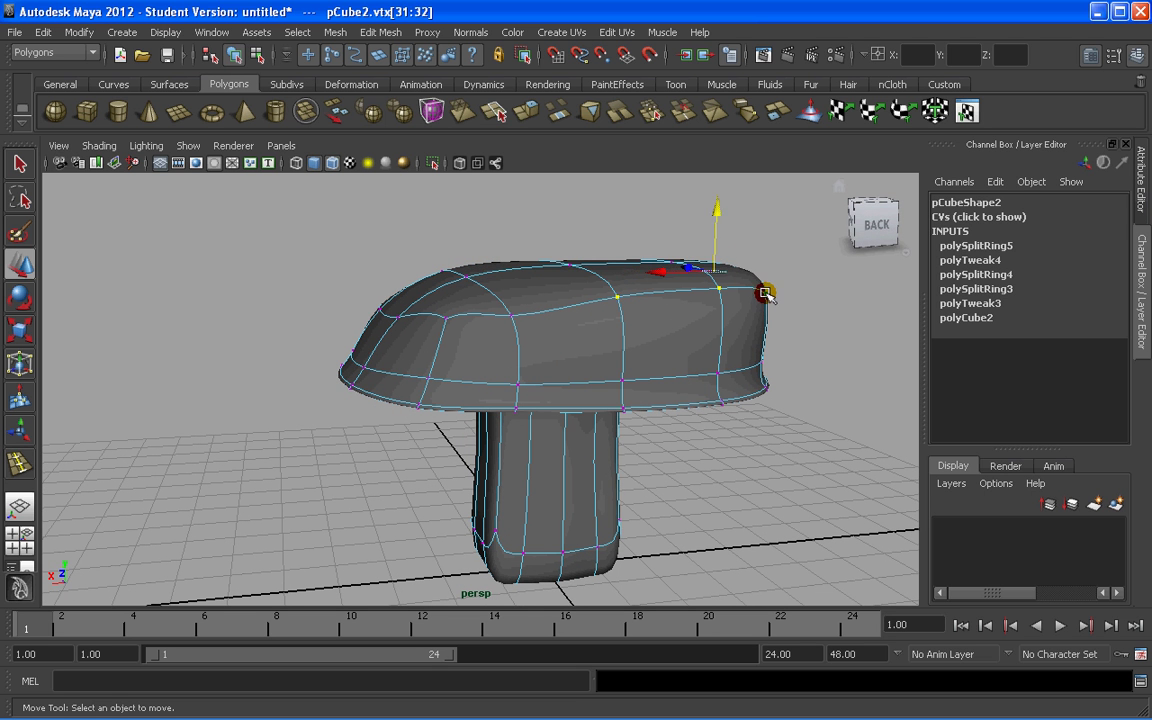
drag(714, 212, 392, 477)
- Select the vertices along the upper edge of the cap's left side and move them down
click(419, 283)
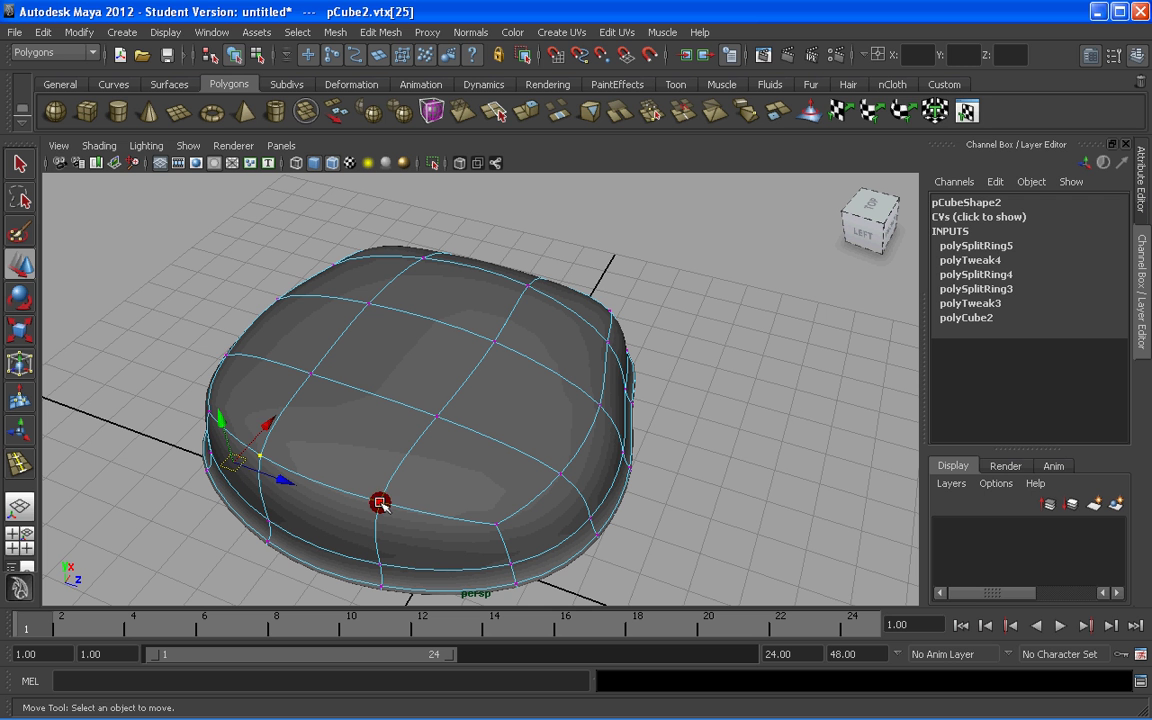
middle_drag(402, 507, 380, 503)
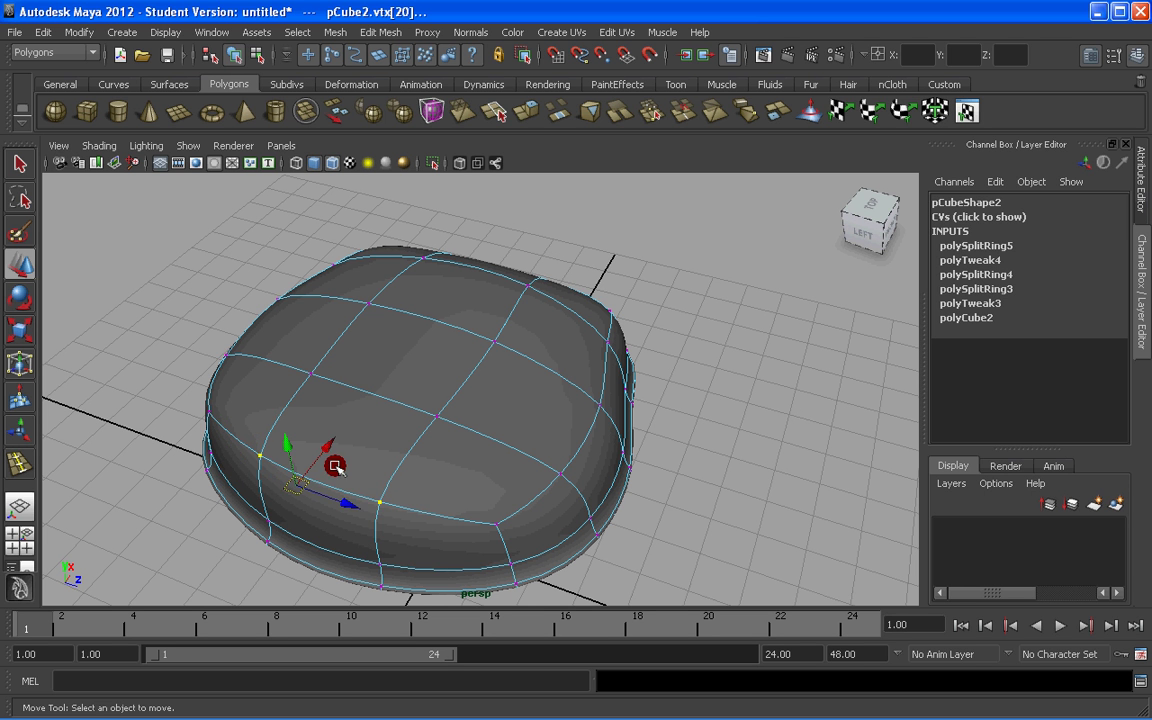
middle_drag(335, 467, 383, 437)
alt+drag(383, 437, 312, 398)
drag(229, 237, 239, 300)
- Adjust the height of the cap's front corner vertices and slightly lower the front rim vertices
alt+drag(514, 386, 448, 440)
click(437, 452)
shift+click(441, 450)
drag(426, 412, 432, 337)
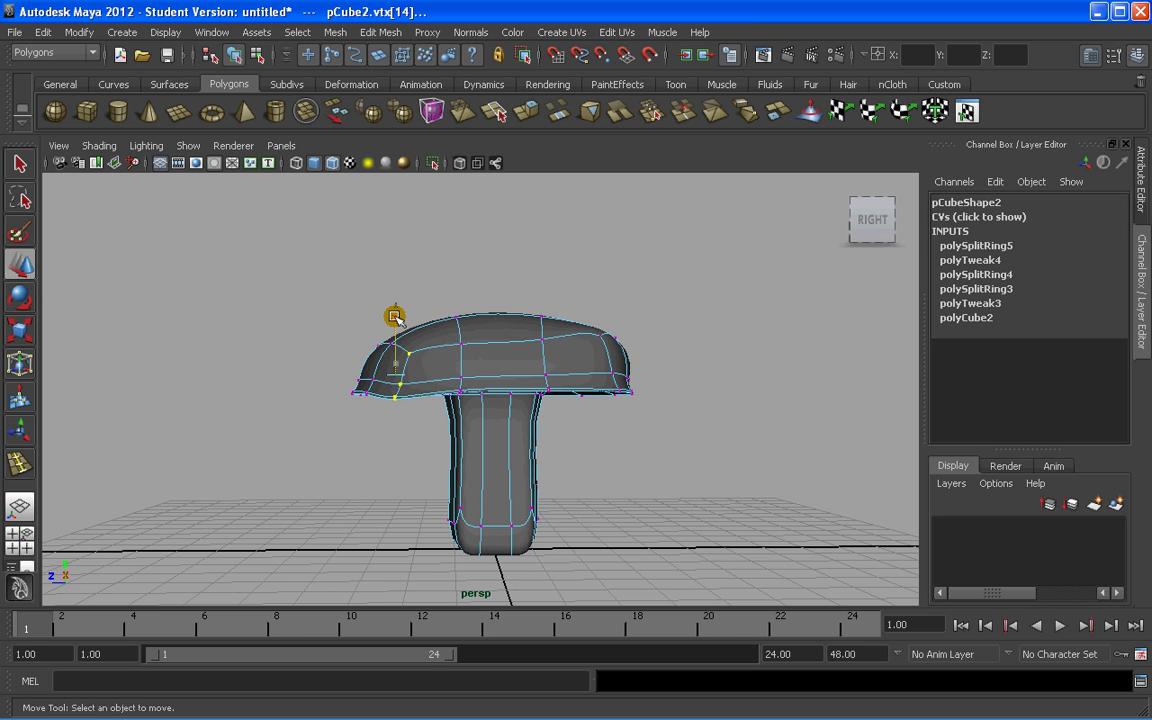
drag(340, 410, 386, 381)
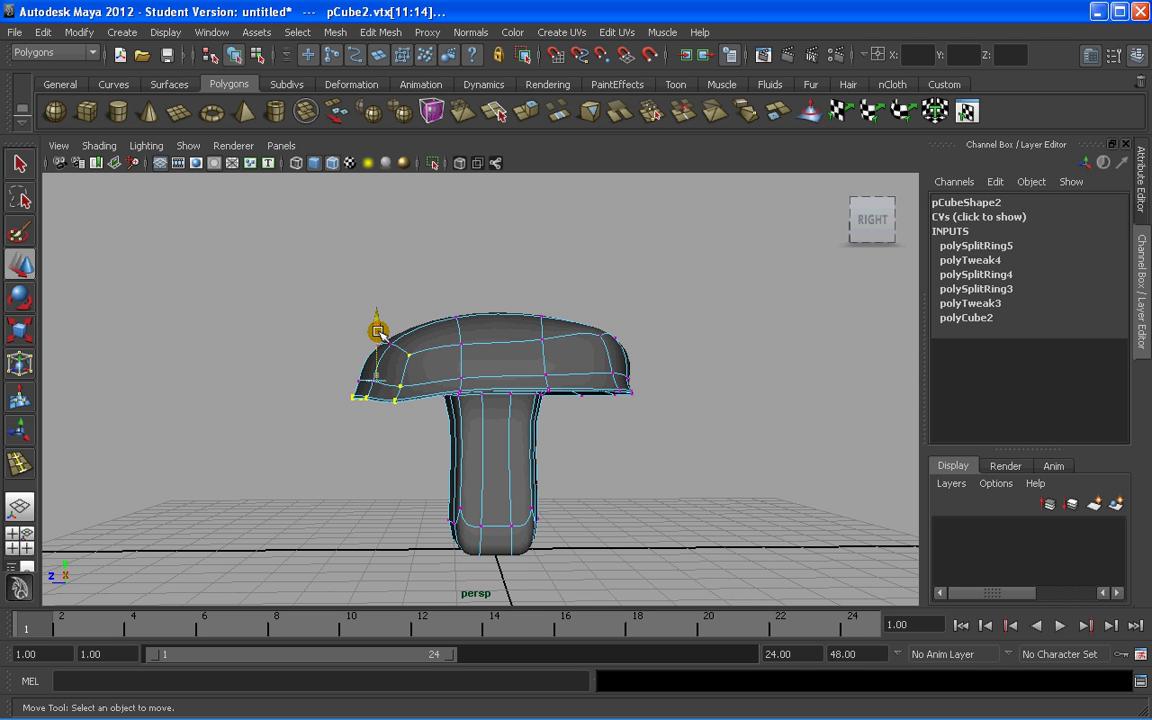
alt+drag(520, 390, 502, 467)
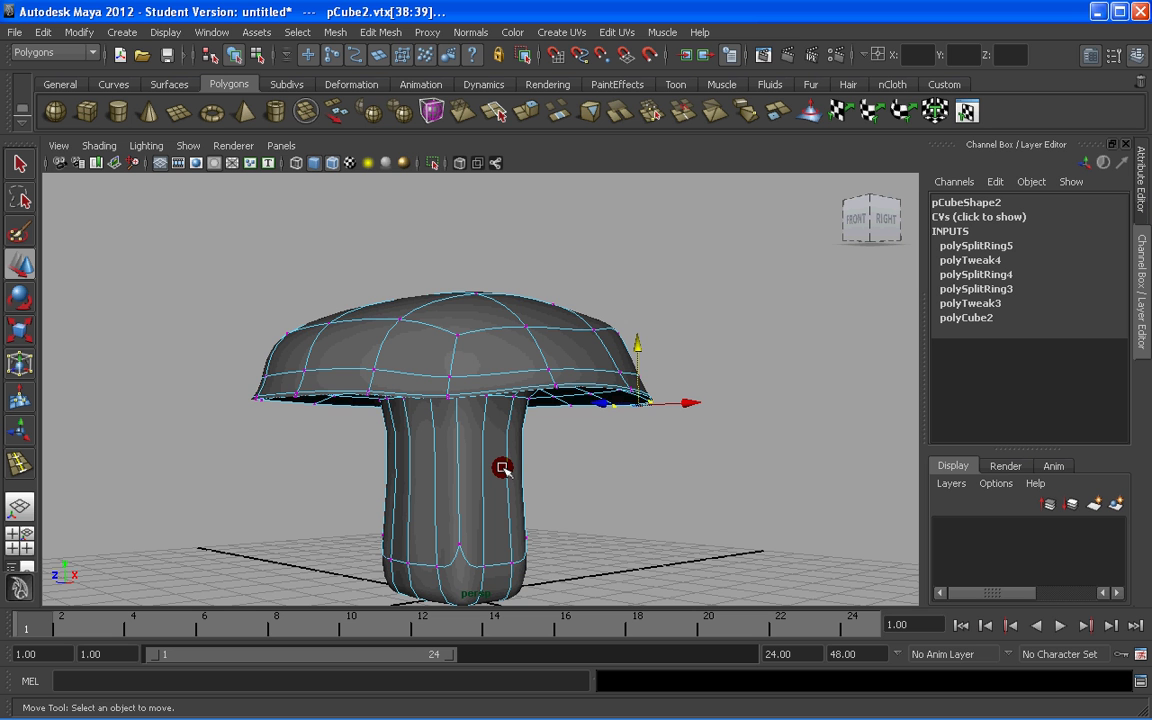
- Select the corner vertices at the stem's base and scale them outward
alt+drag(578, 483, 500, 386)
click(451, 347)
alt+drag(556, 349, 522, 356)
alt+drag(743, 345, 730, 478)
alt+drag(818, 453, 449, 437)
shift+click(486, 394)
alt+drag(486, 394, 522, 370)
scroll(512, 425, down, 2)
scroll(519, 375, up, 2)
alt+drag(514, 417, 450, 436)
key(r)
scroll(572, 397, down, 4)
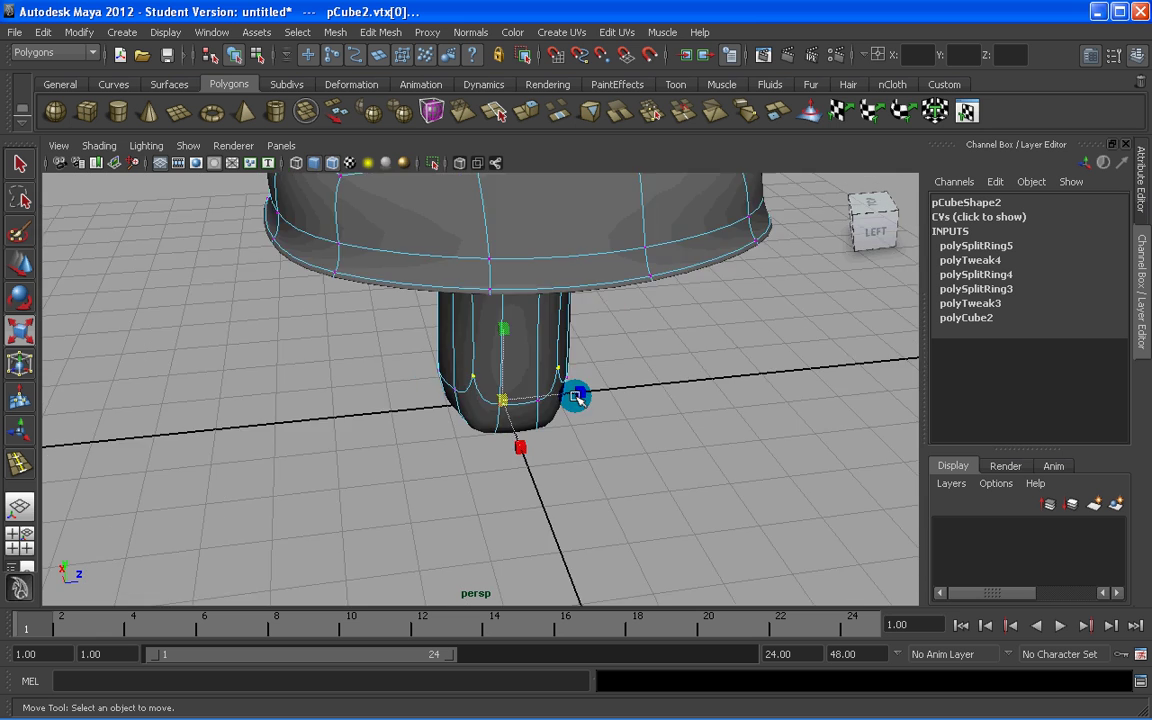
- Return to object mode and, in wireframe display, insert an edge loop on the cap's underside close around the stem
alt+drag(576, 396, 419, 247)
alt+middle_drag(419, 247, 430, 373)
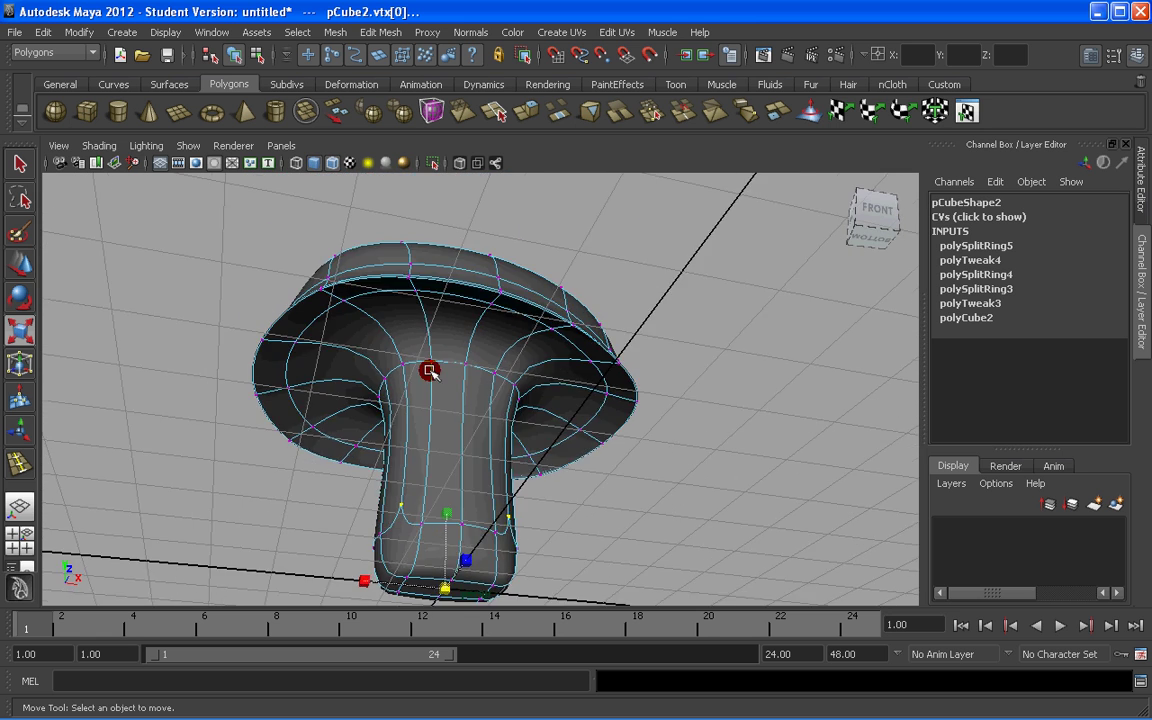
scroll(416, 347, up, 4)
alt+drag(430, 373, 322, 273)
right_drag(324, 275, 390, 248)
click(373, 265)
shift+right_click(369, 265)
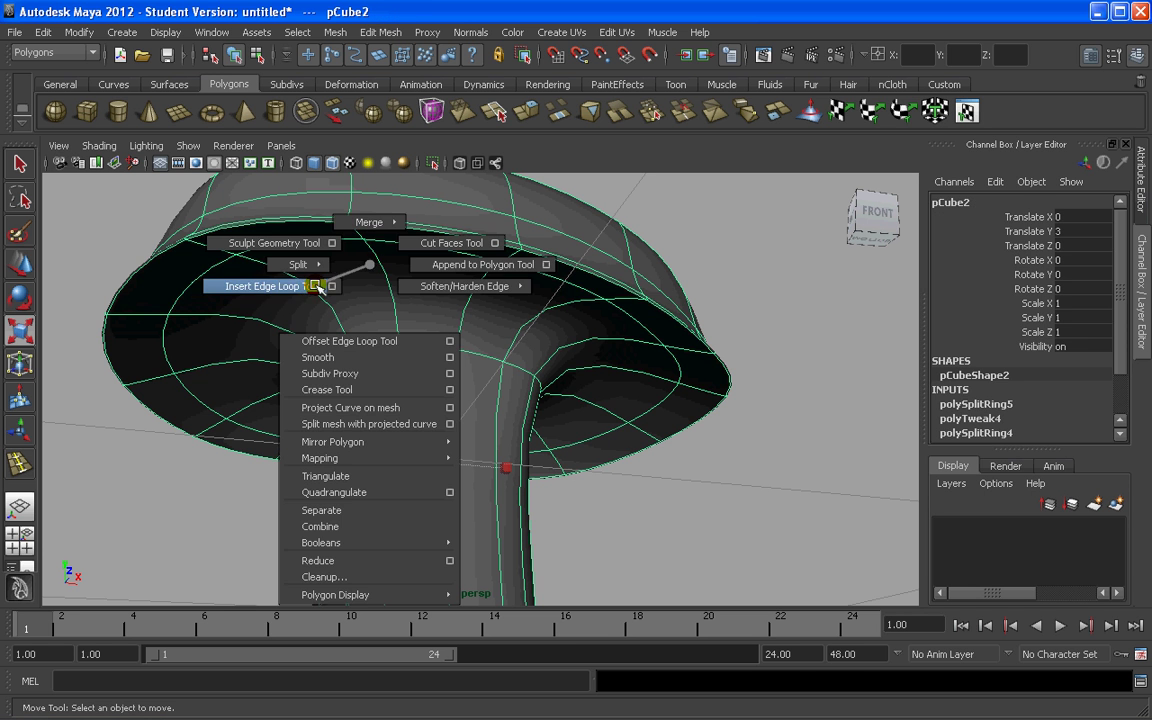
click(272, 286)
drag(330, 310, 226, 249)
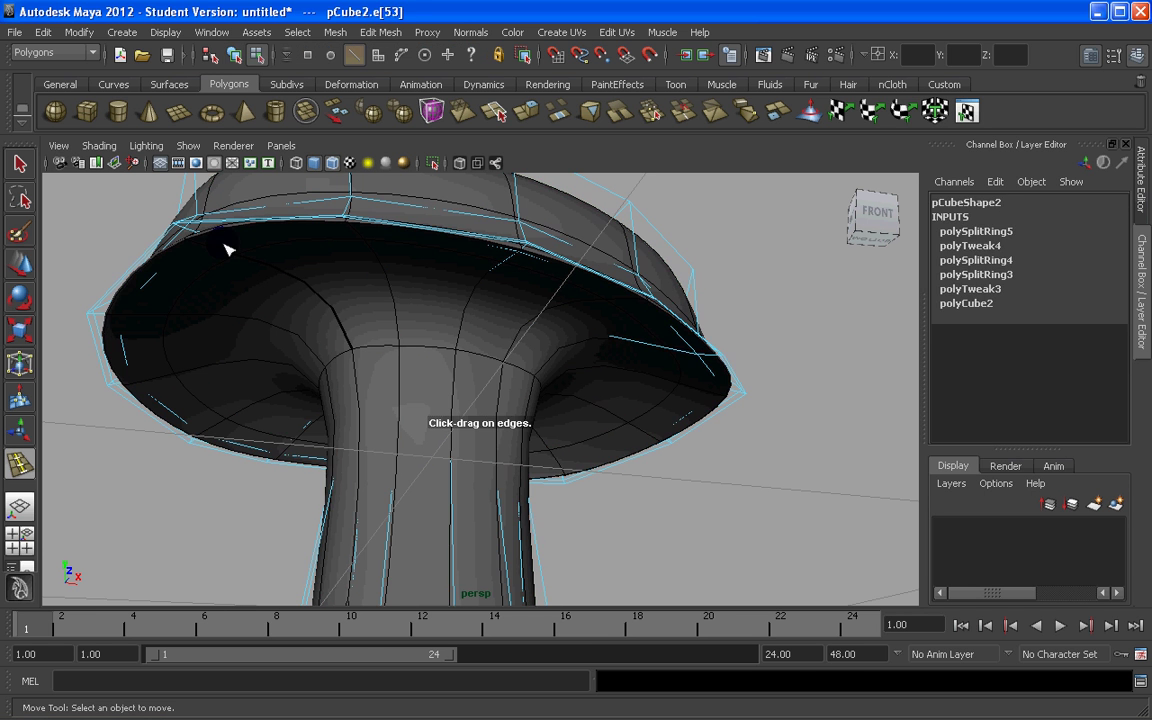
key(ctrl+z)
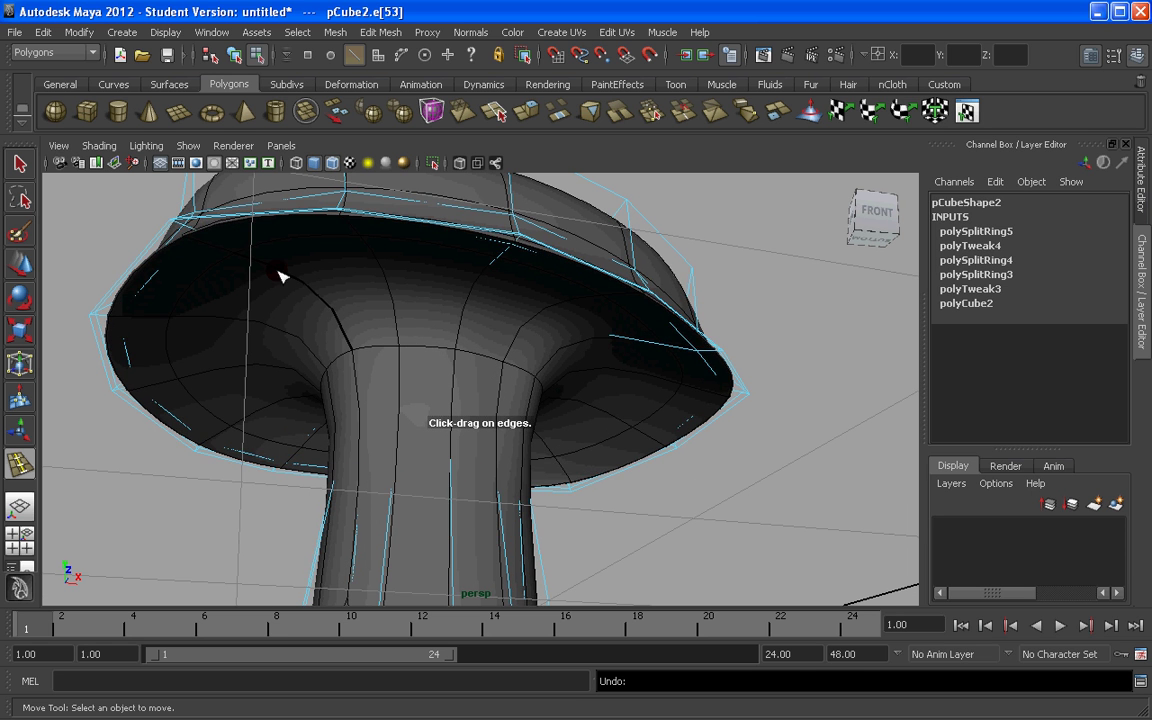
key(4)
mouse_move(301, 281)
mouse_down()
mouse_move(322, 297)
mouse_move(298, 285)
mouse_move(321, 283)
mouse_move(324, 262)
mouse_move(350, 289)
mouse_up()
alt+drag(429, 318, 412, 331)
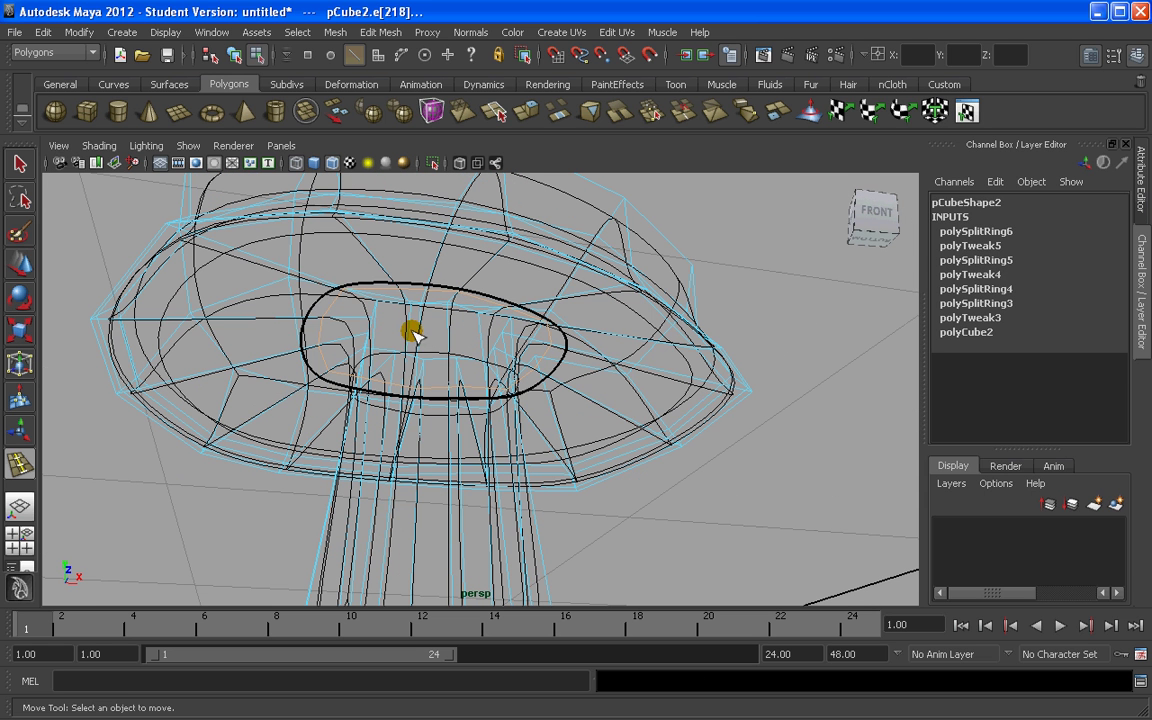
- Insert a second edge loop midway across the cap's underside and return to object mode
drag(279, 268, 337, 304)
right_drag(335, 303, 399, 275)
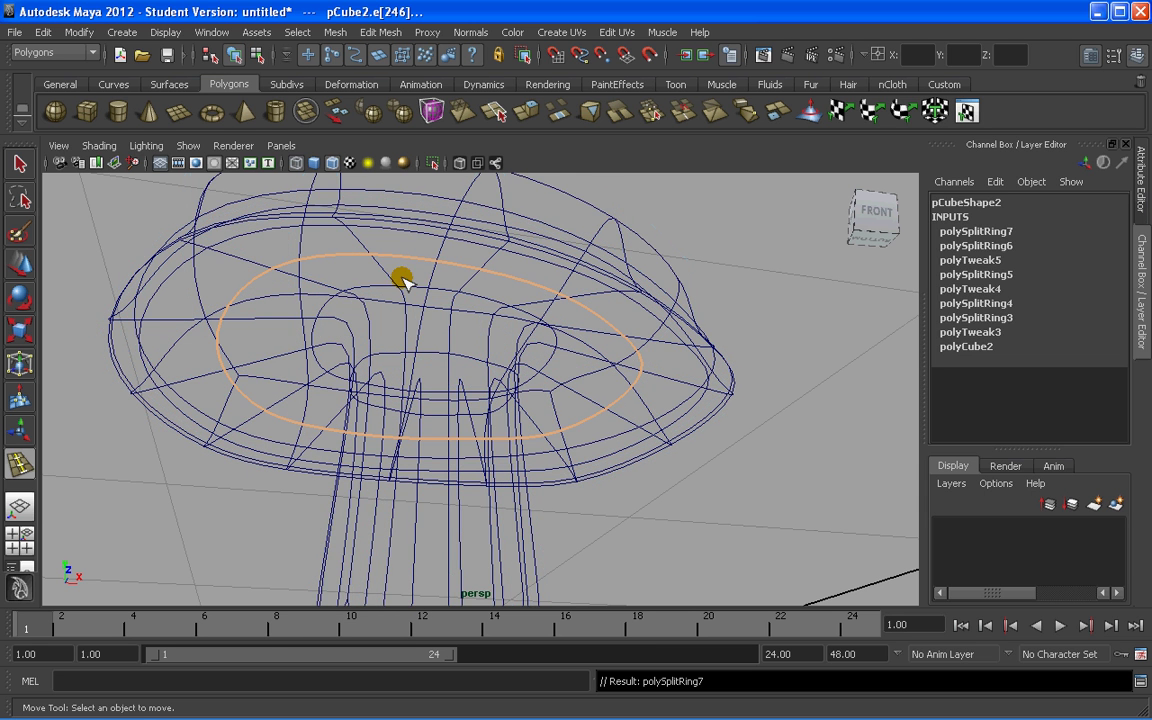
key(q)
click(343, 298)
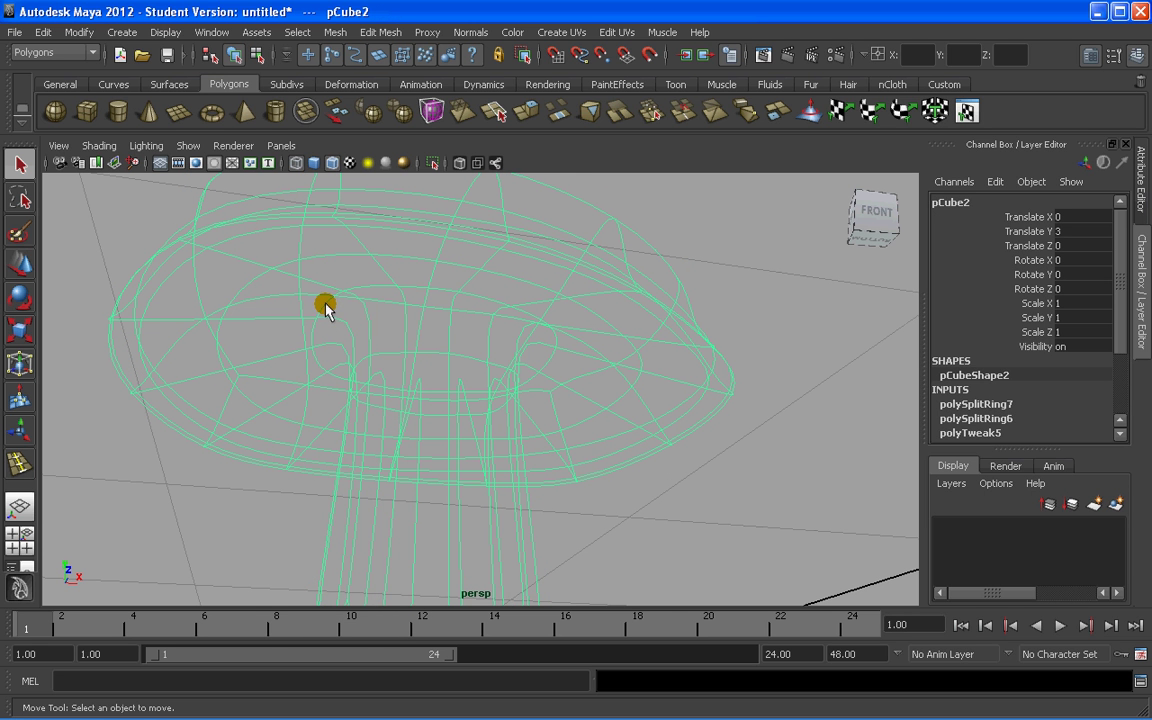
- In edge mode with shaded display, select the underside edge loop closest to the stem and move it down
right_drag(325, 306, 316, 256)
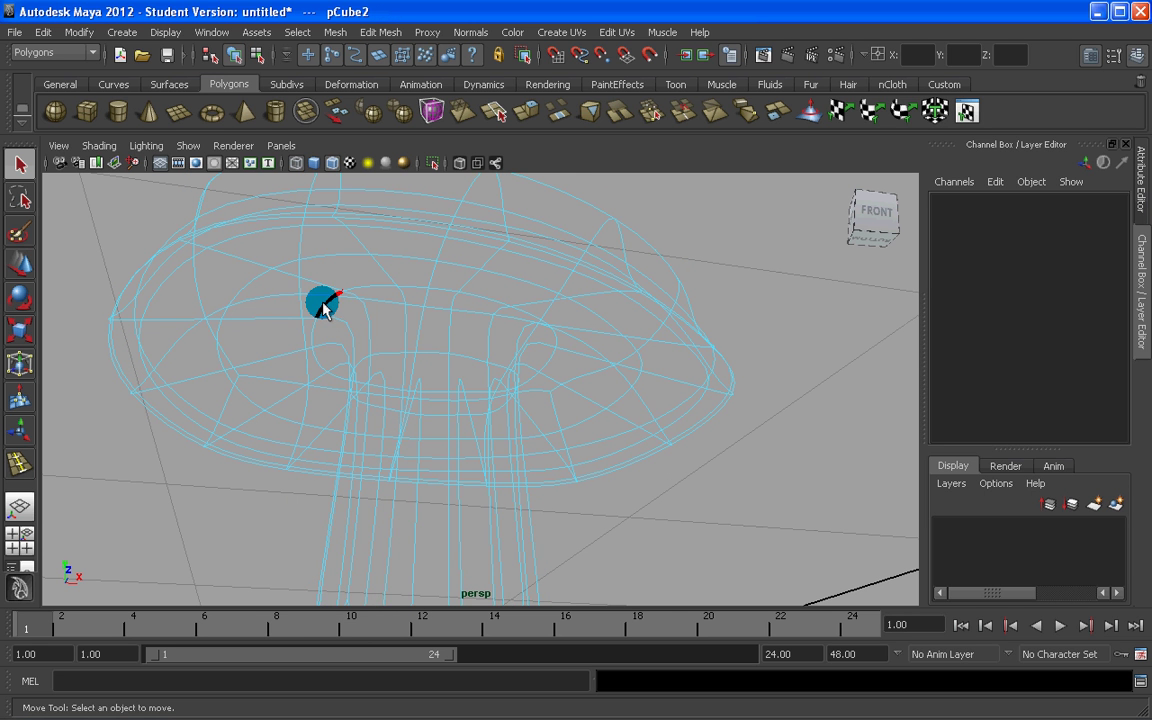
double_click(323, 307)
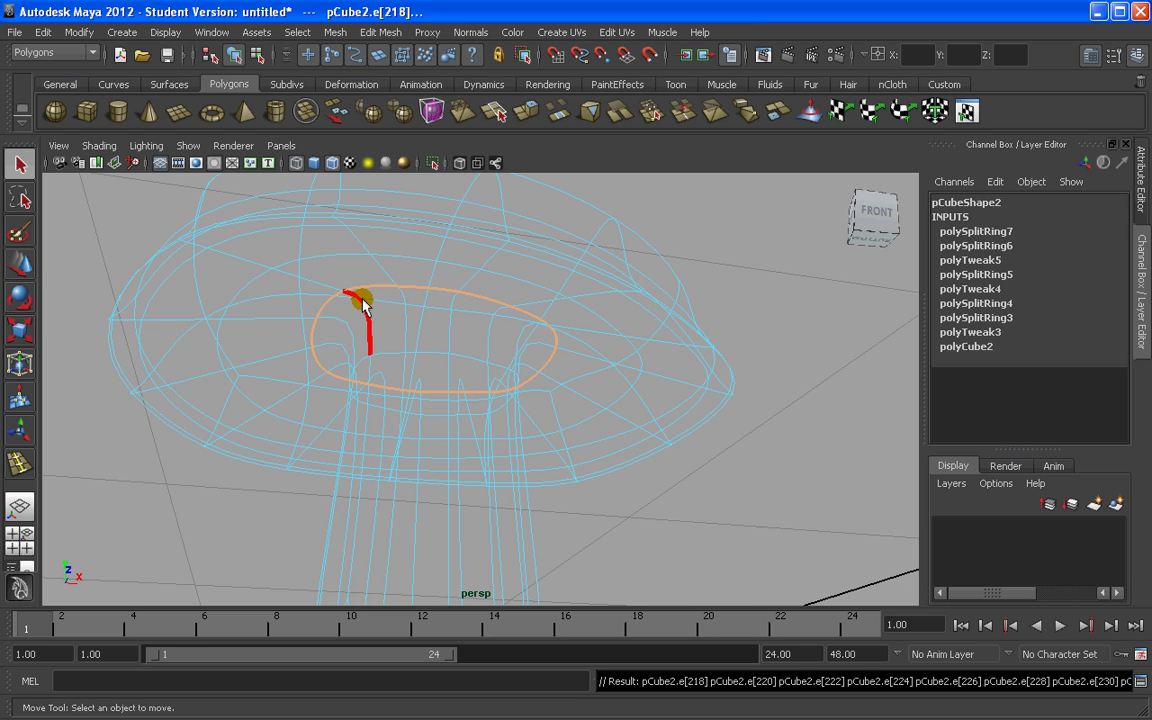
key(5)
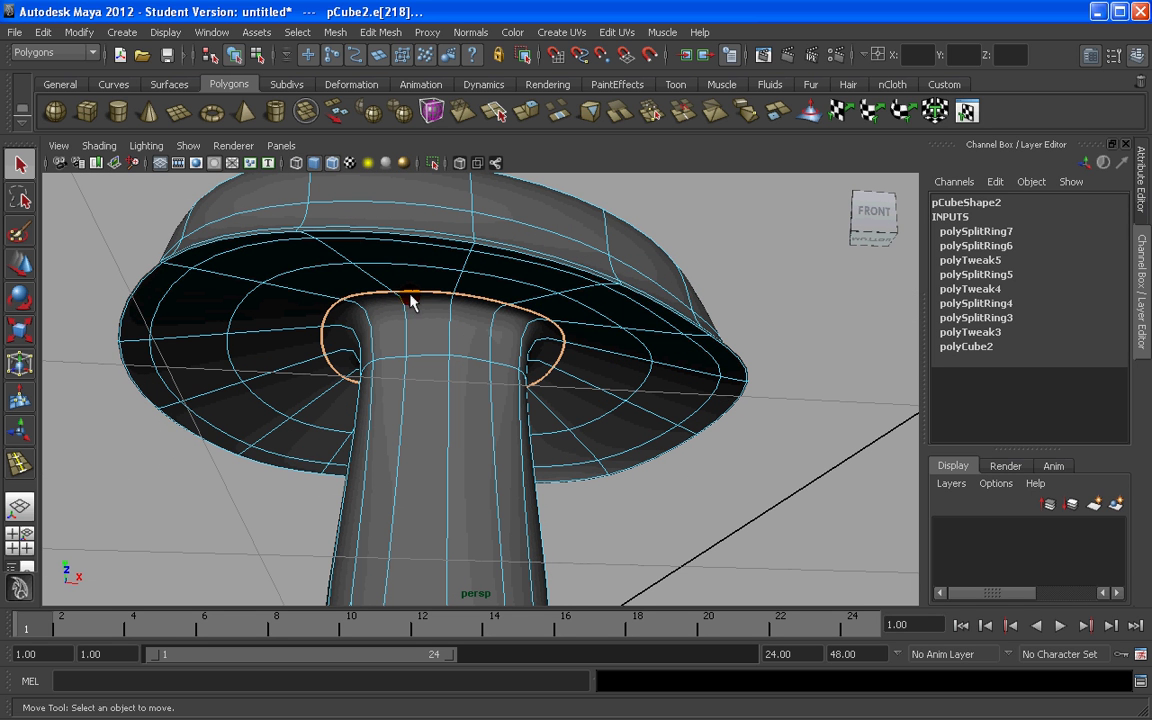
key(w)
drag(439, 318, 430, 427)
key(r)
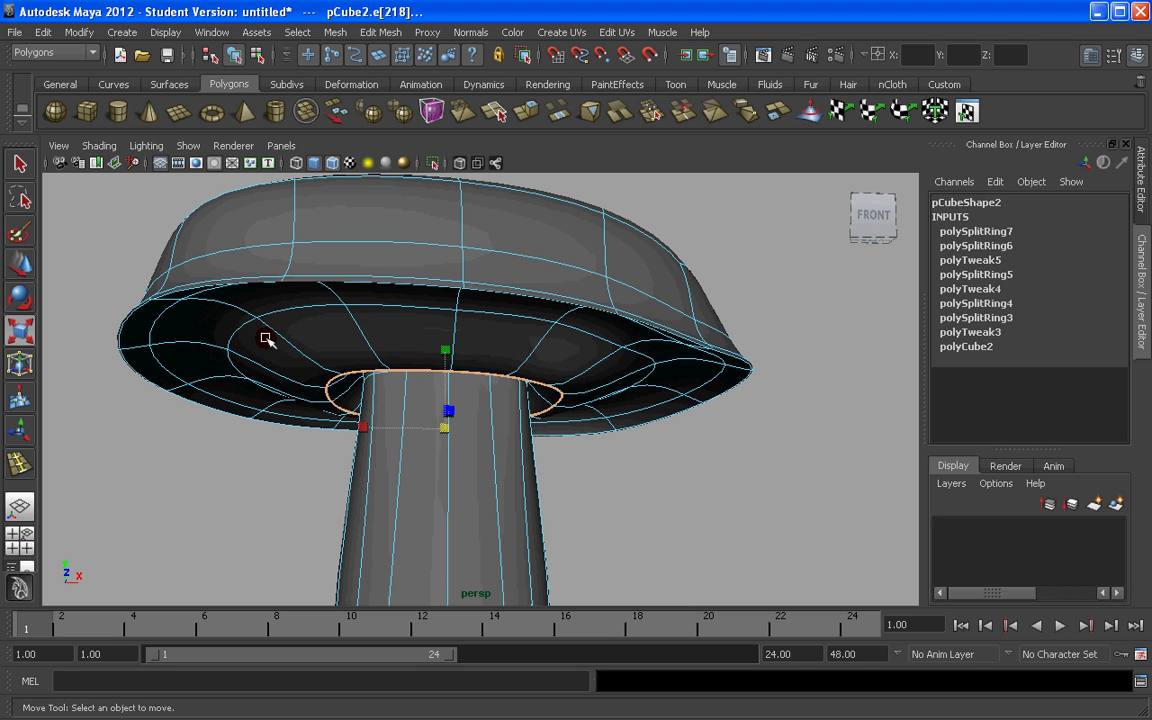
- Select the whole edge loop midway across the cap's underside and lower it
click(247, 323)
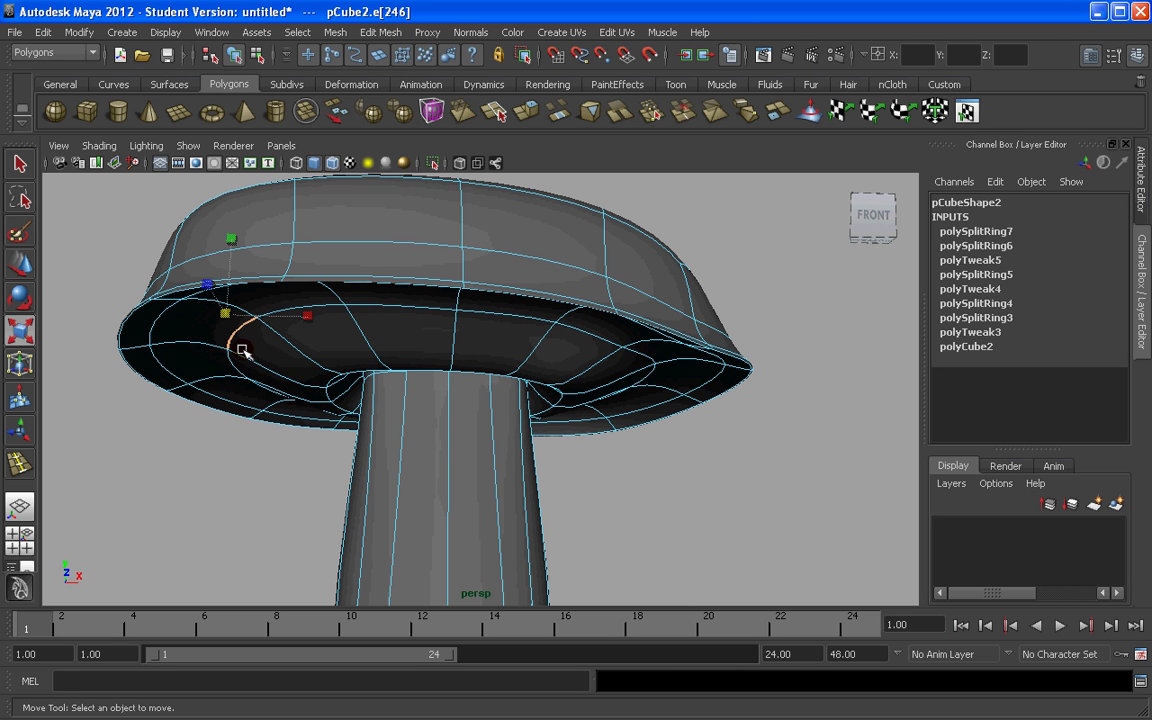
double_click(240, 343)
key(w)
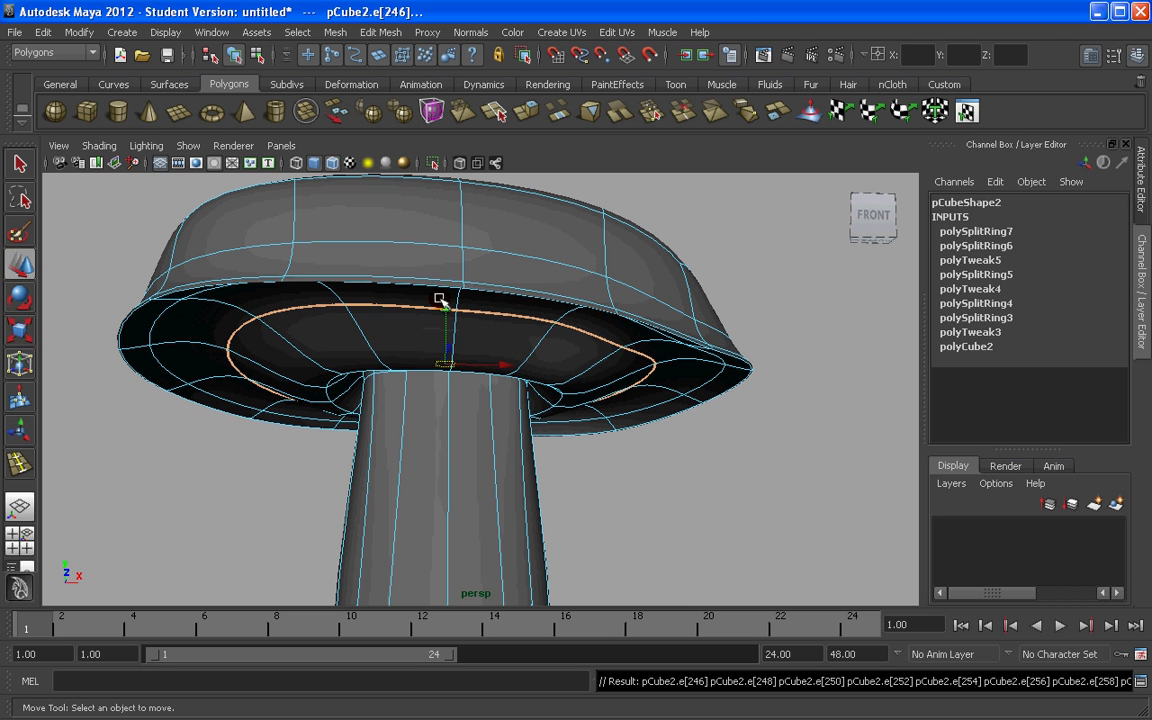
drag(450, 313, 451, 377)
- In vertex mode, select three neighbouring vertices on the underside's middle loop and move them vertically to make it uneven
right_drag(571, 389, 520, 377)
click(556, 371)
shift+click(456, 360)
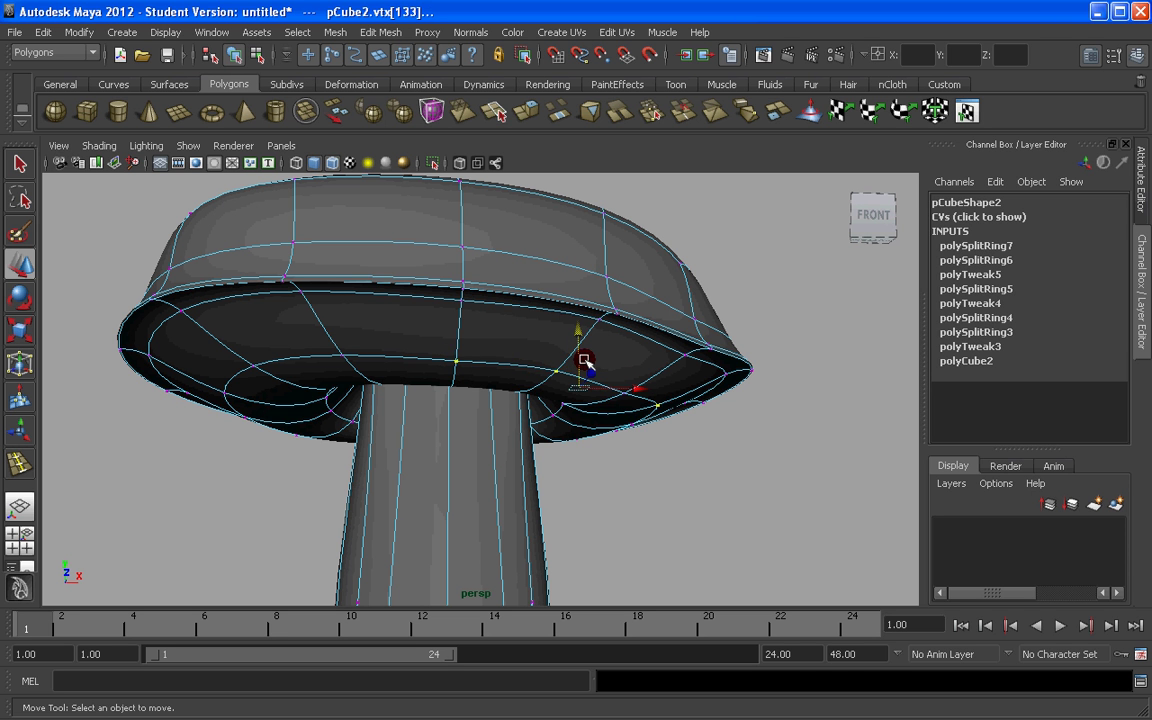
drag(584, 360, 583, 329)
alt+drag(645, 365, 640, 329)
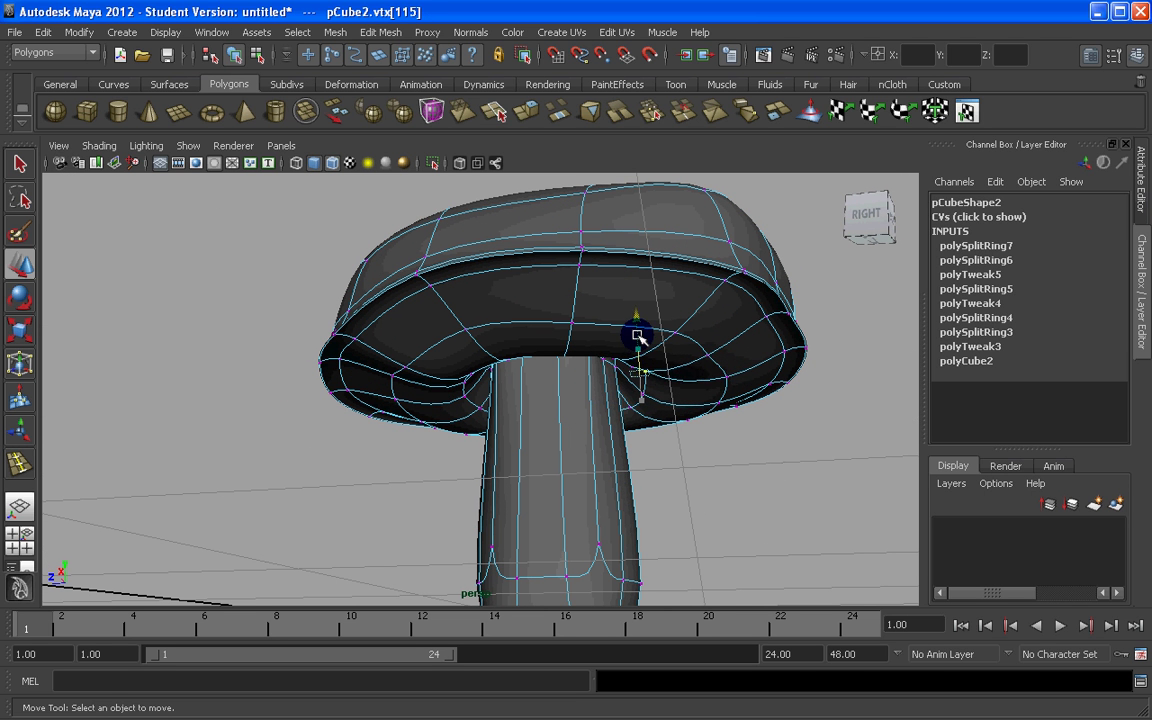
- Raise a single vertex on the underside loop just inside the cap's back rim and check the mushroom's shape
click(724, 376)
click(761, 340)
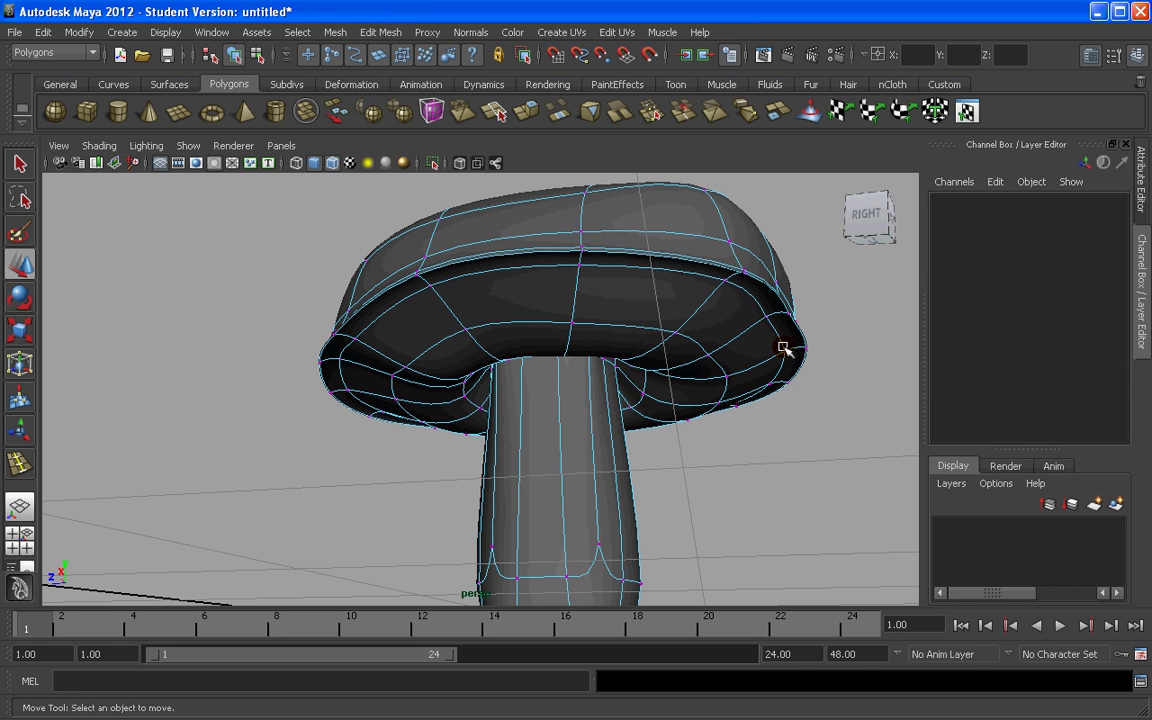
click(785, 349)
drag(791, 301, 792, 288)
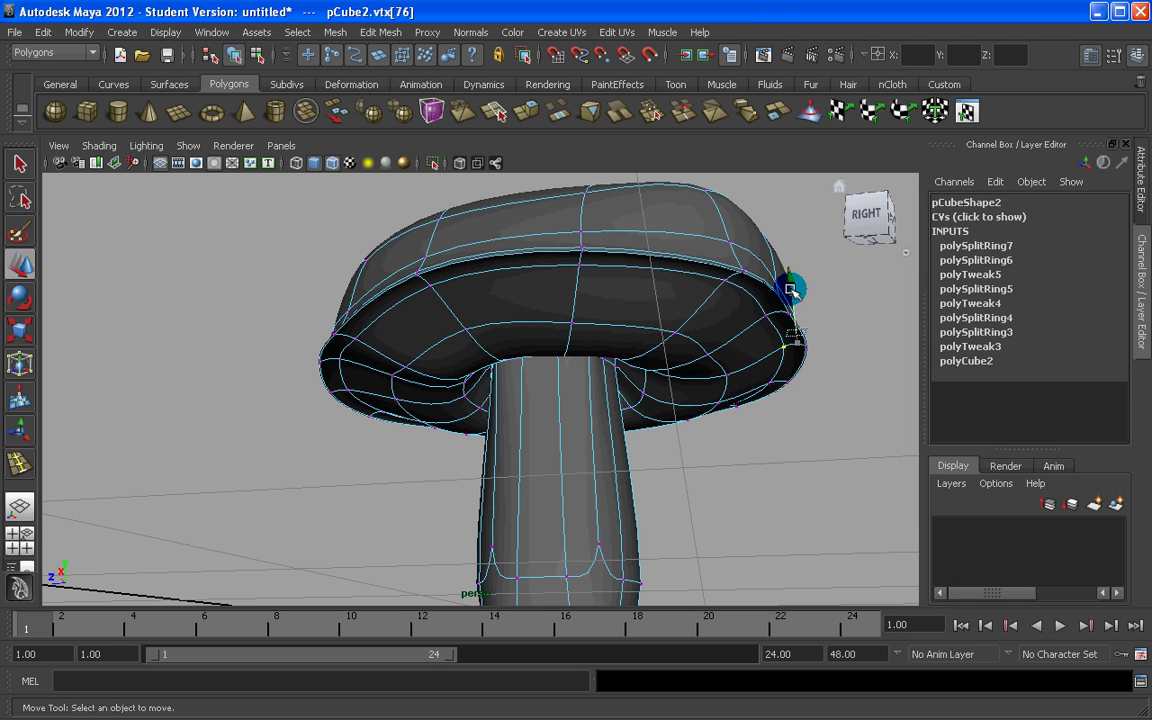
alt+right_drag(790, 288, 682, 318)
alt+drag(682, 318, 795, 398)
alt+right_drag(450, 390, 548, 406)
alt+drag(548, 406, 622, 381)
alt+middle_drag(608, 403, 632, 347)
alt+drag(632, 347, 632, 369)
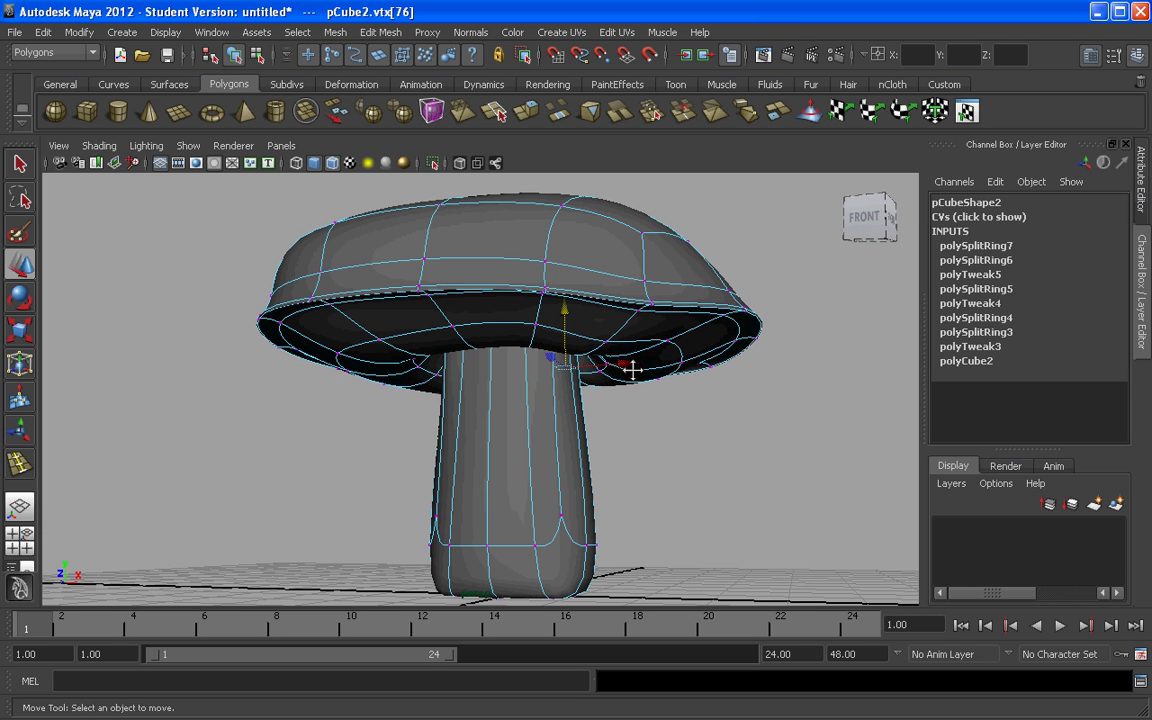